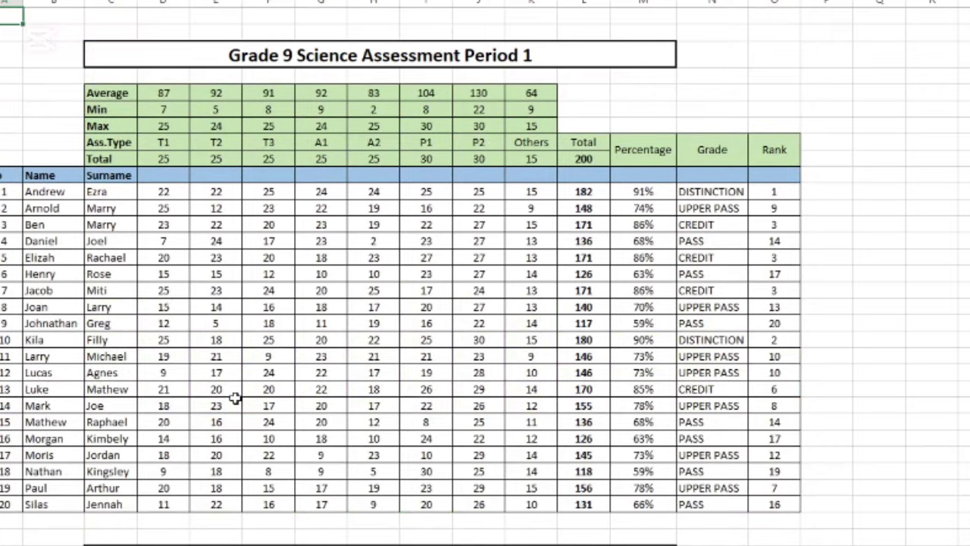
Scroll through the ALL SAPS data, then switch to the SASS summary sheet.
scroll(238, 318, "down", 17)
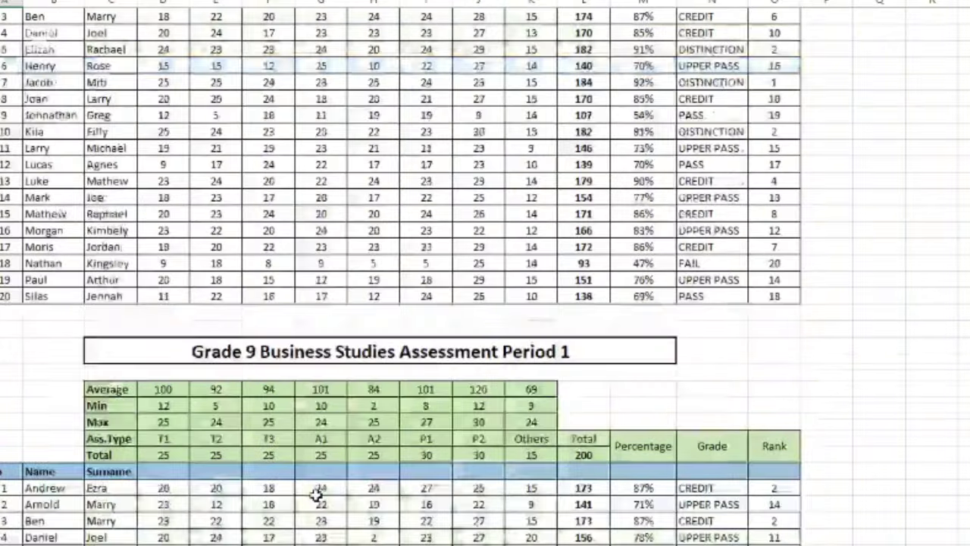
scroll(317, 371, "down", 7)
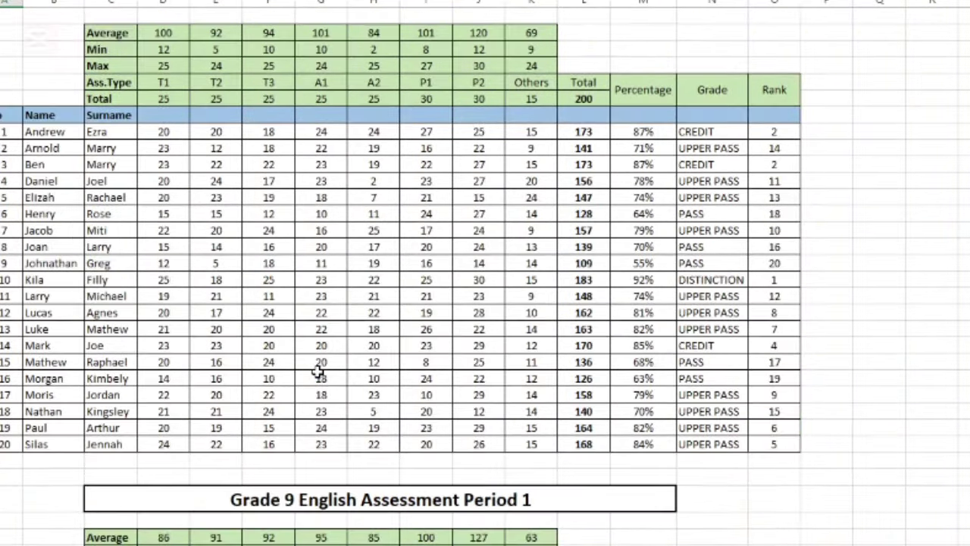
scroll(318, 371, "down", 14)
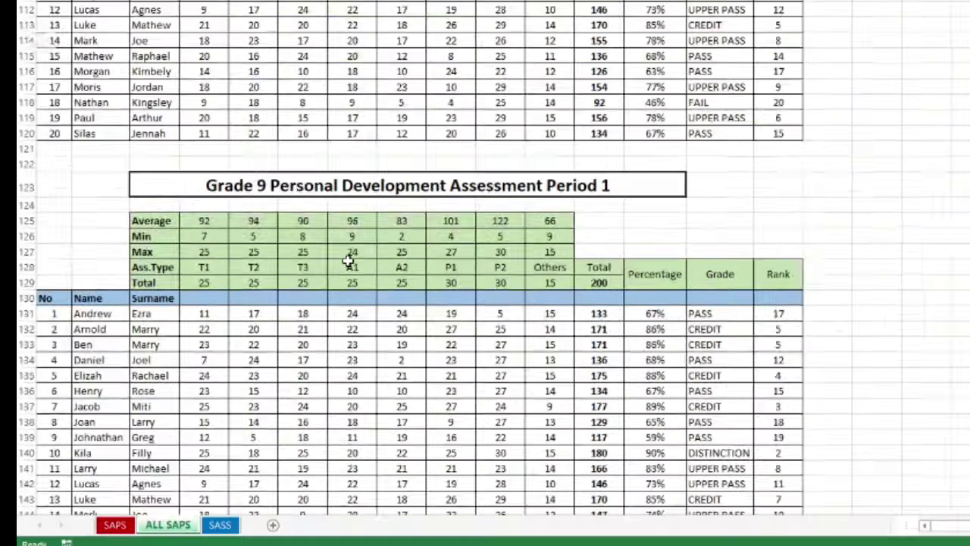
scroll(317, 372, "down", 10)
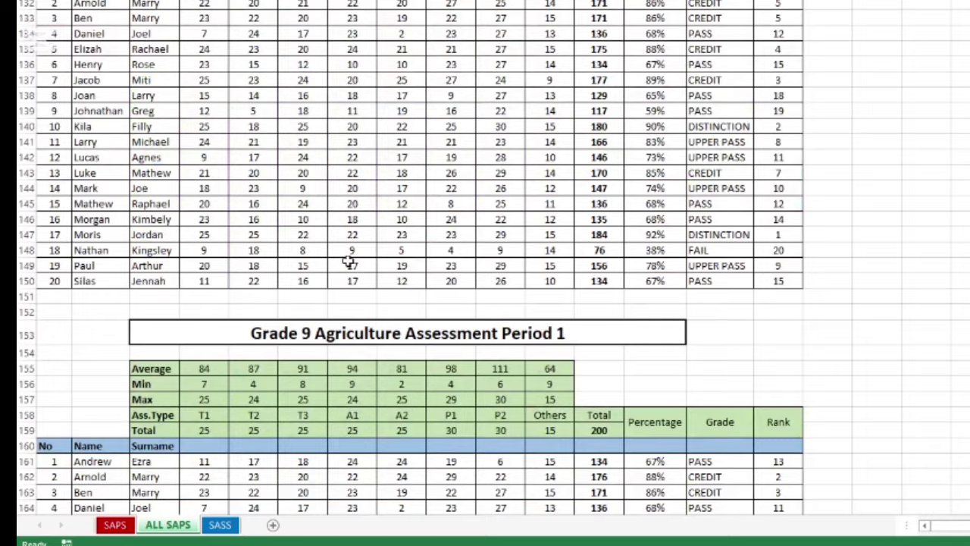
scroll(347, 261, "down", 8)
scroll(347, 262, "up", 20)
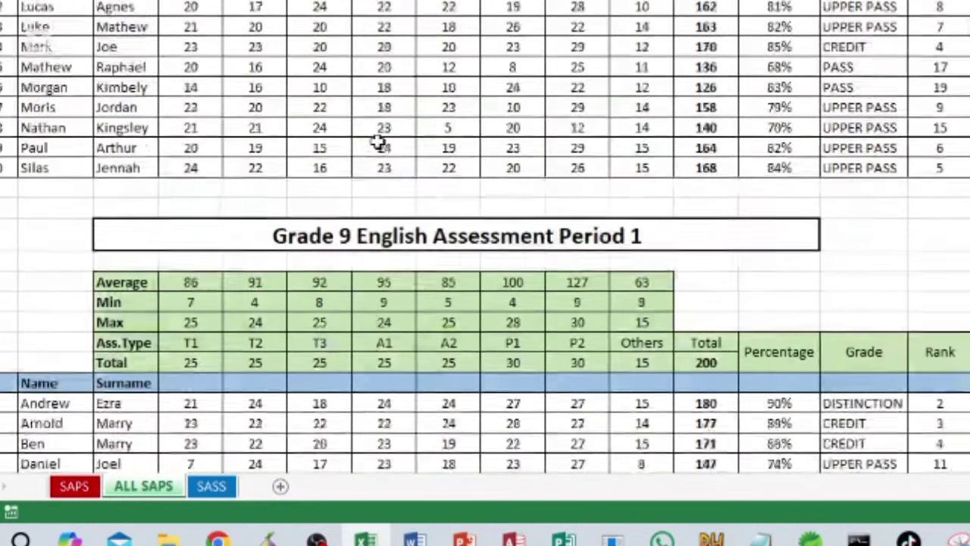
scroll(378, 143, "up", 20)
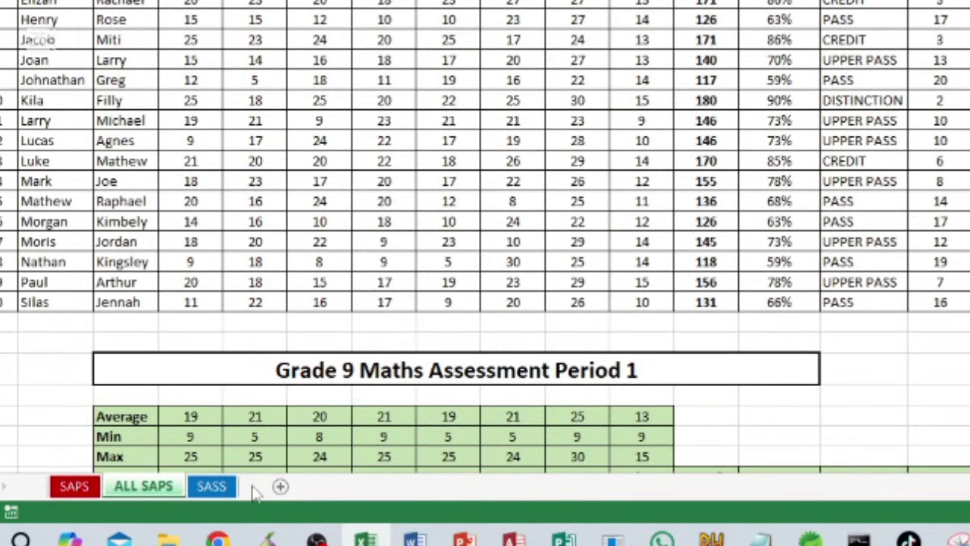
left_click(210, 486)
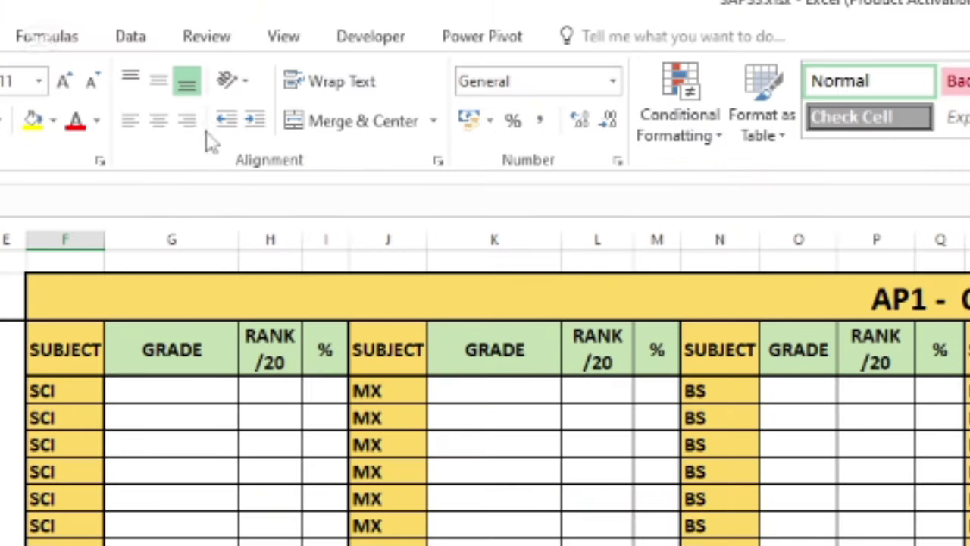
Open a second window of the workbook, tile both side by side, and show ALL SAPS on the left.
left_click(285, 38)
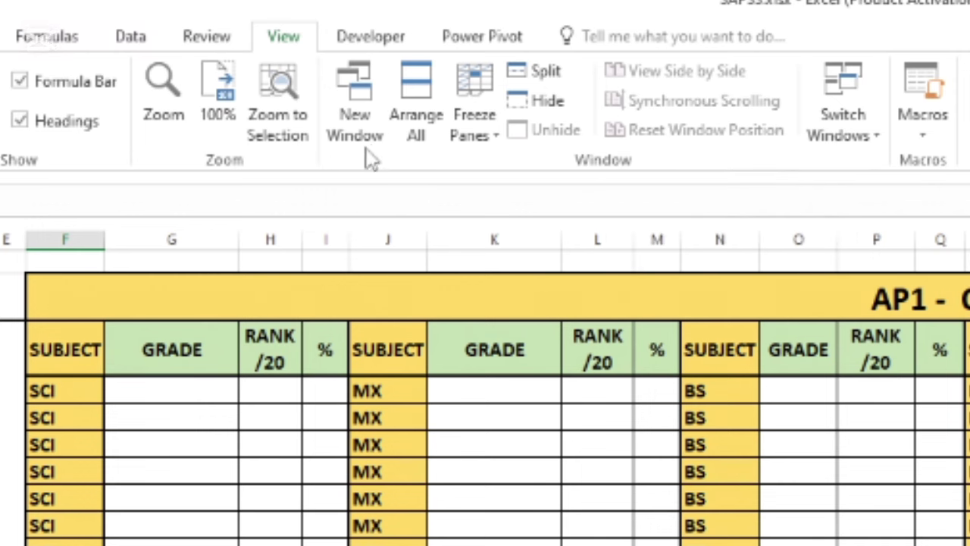
left_click(358, 123)
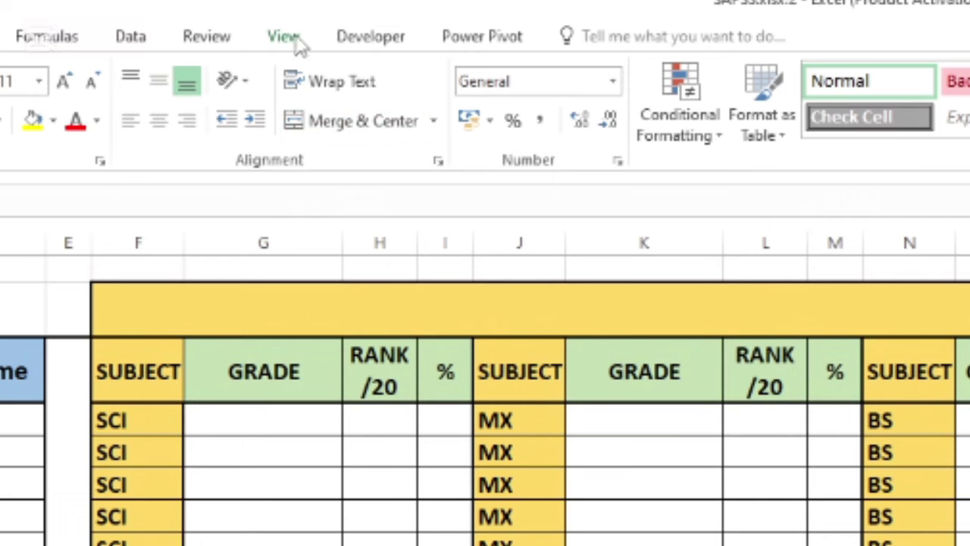
left_click(284, 37)
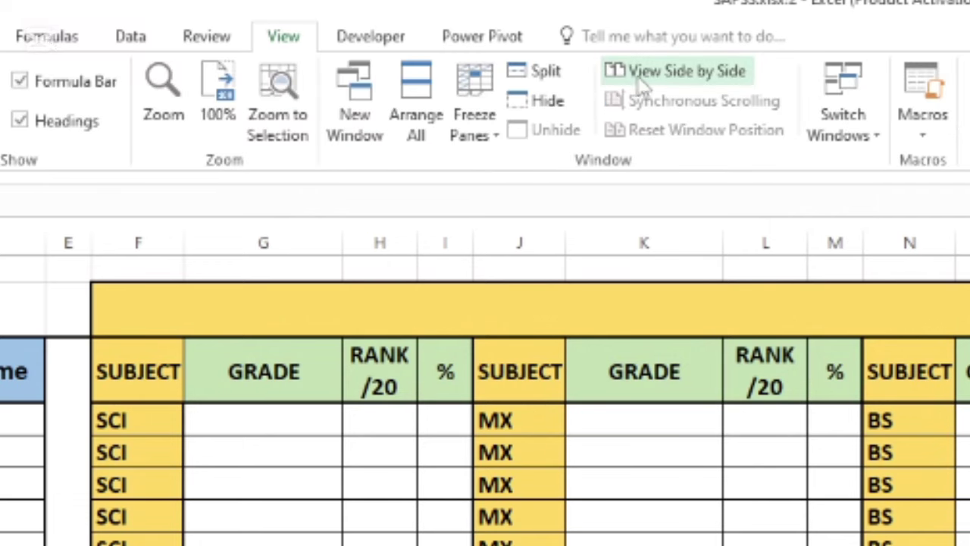
left_click(694, 75)
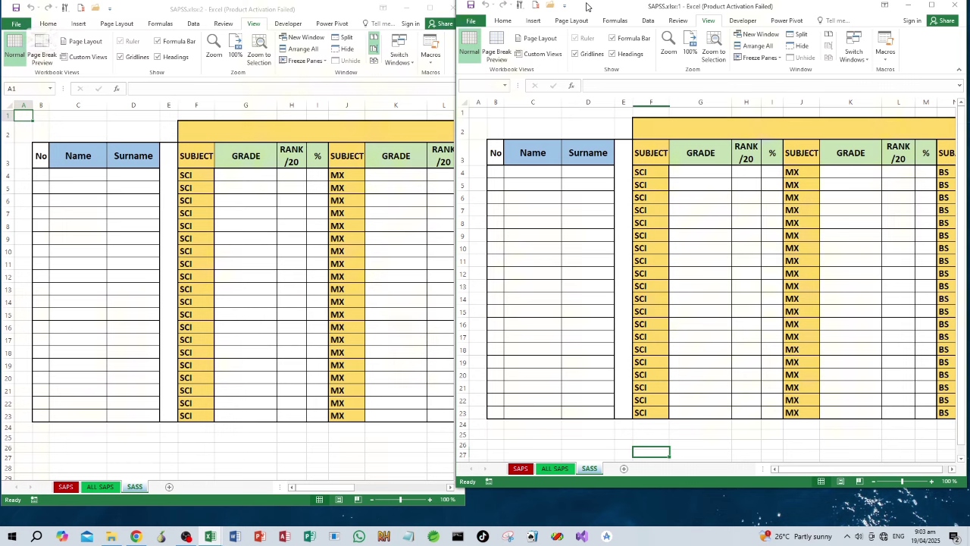
left_click_drag(586, 7, 602, 10)
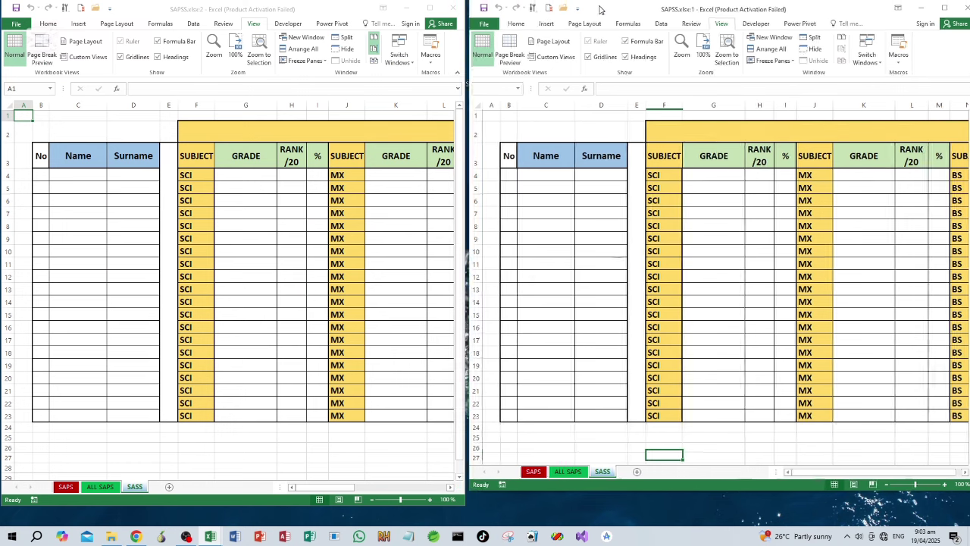
left_click(103, 488)
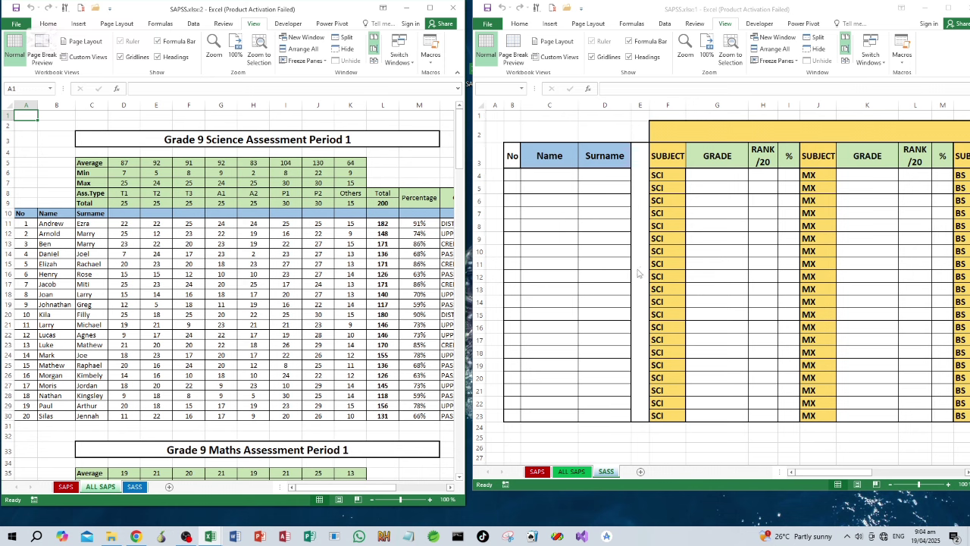
left_click(513, 180)
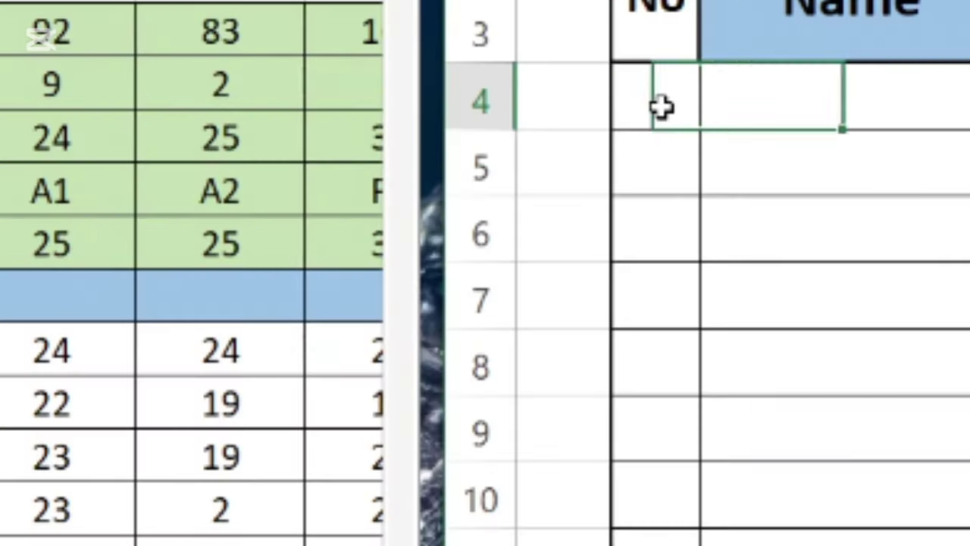
In SASS cell B4, start =VLOOKUP('ALL SAPS'!A11, using autocomplete and a click on ALL SAPS cell A11.
left_click(535, 226)
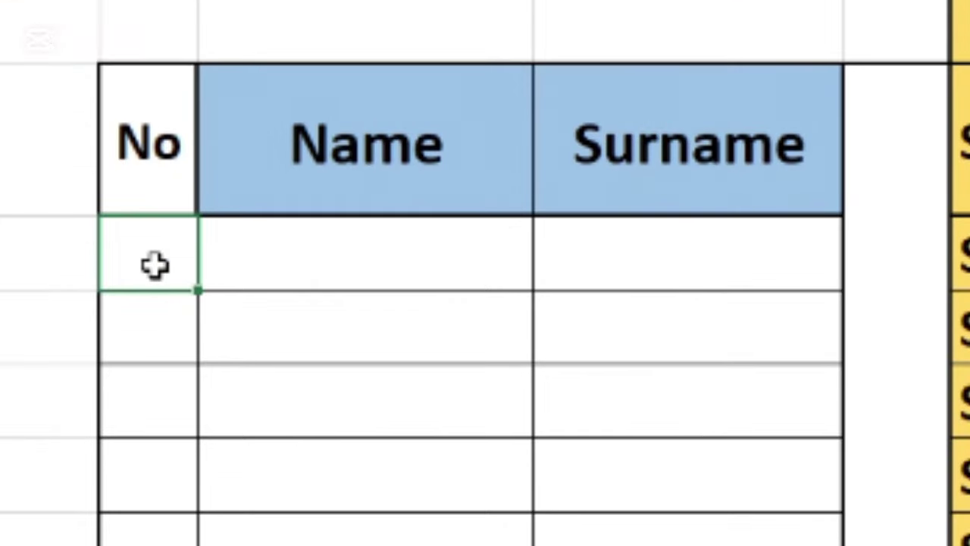
double_click(155, 266)
type("=vl")
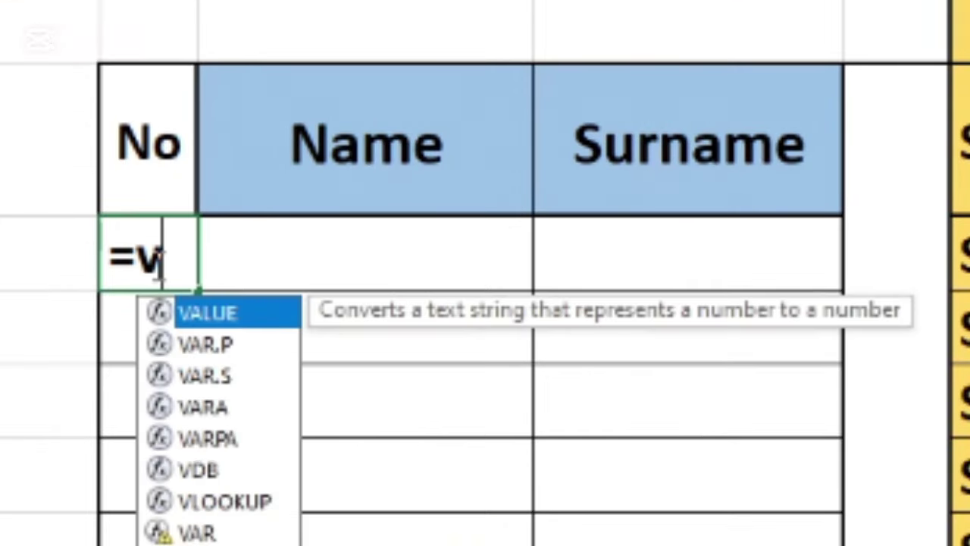
double_click(254, 316)
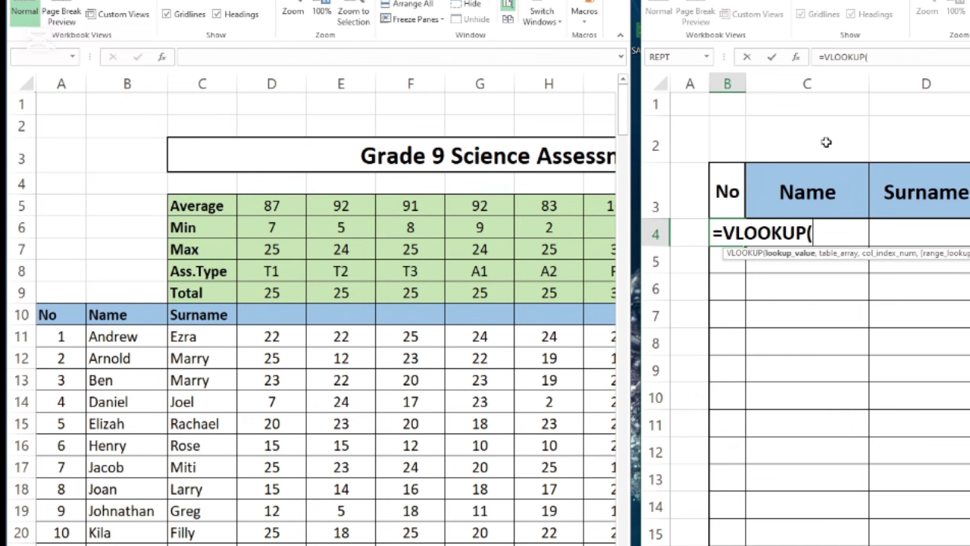
left_click(60, 334)
left_click(60, 337)
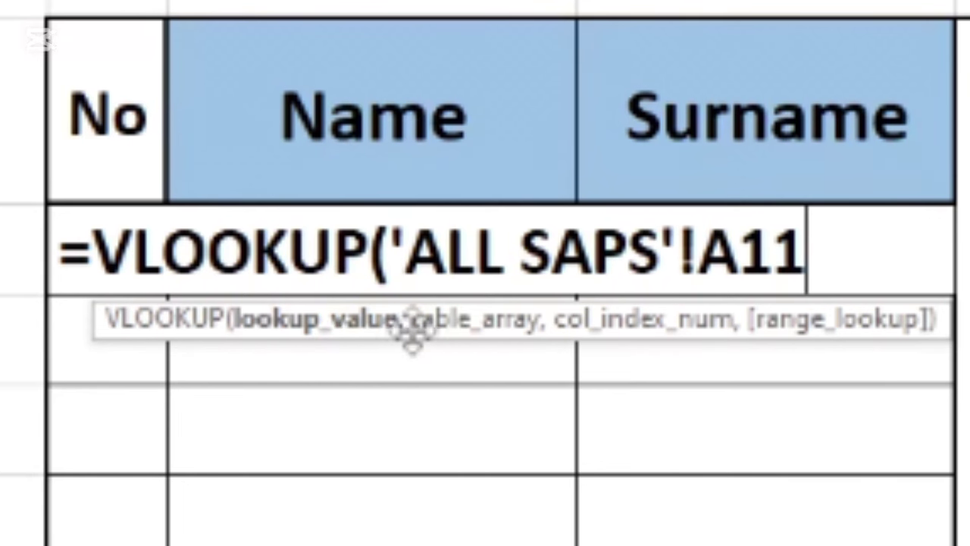
type(",")
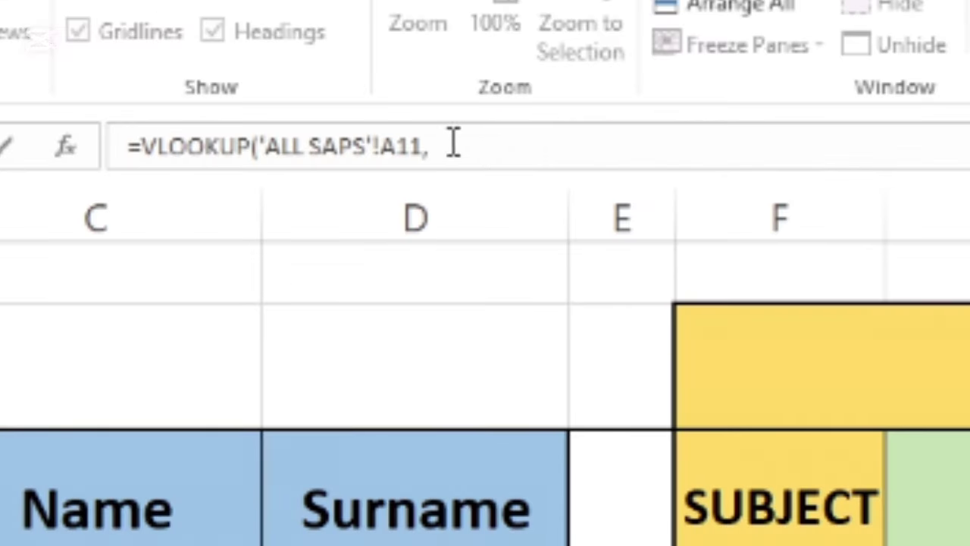
left_click(954, 125)
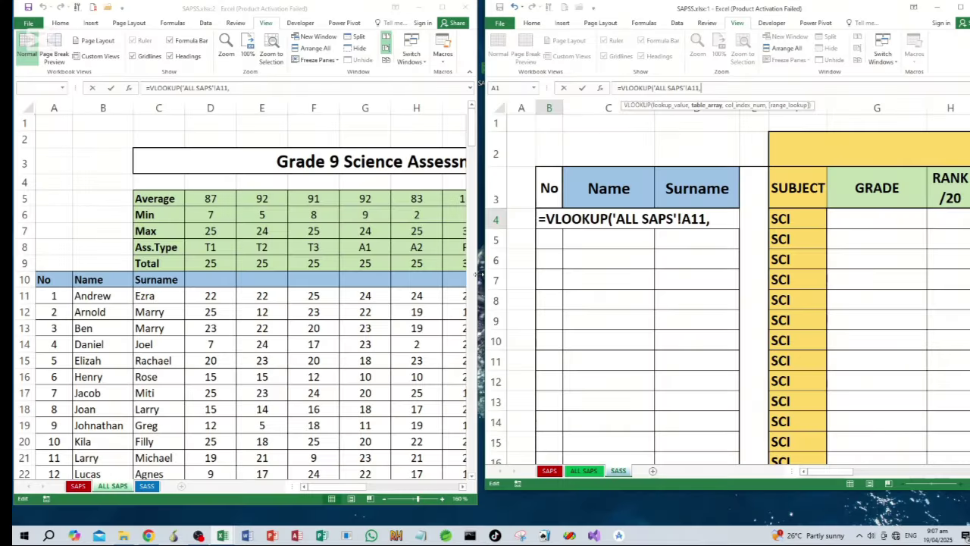
type("'")
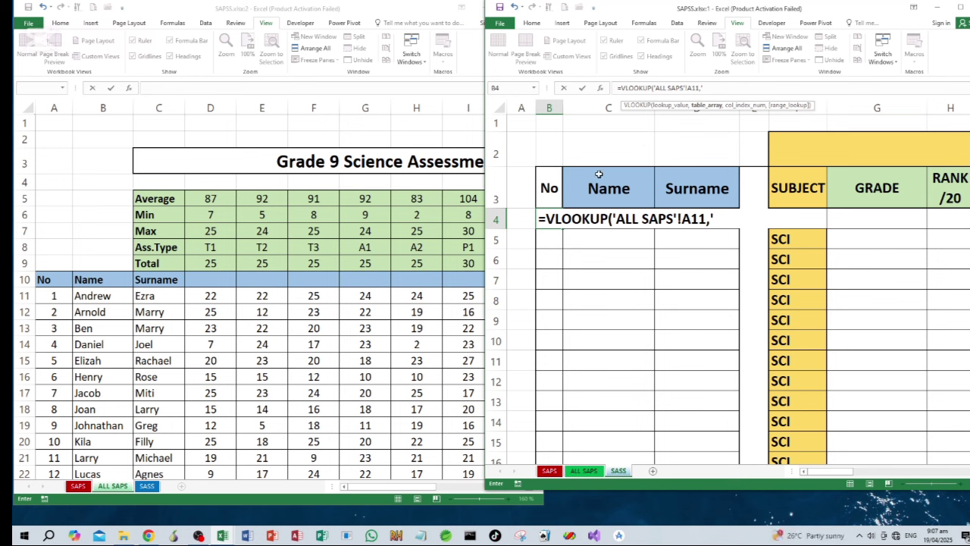
Set the lookup table to 'ALL SAPS'!A11:O30, the Science marks table.
left_click(51, 299)
left_click(50, 297)
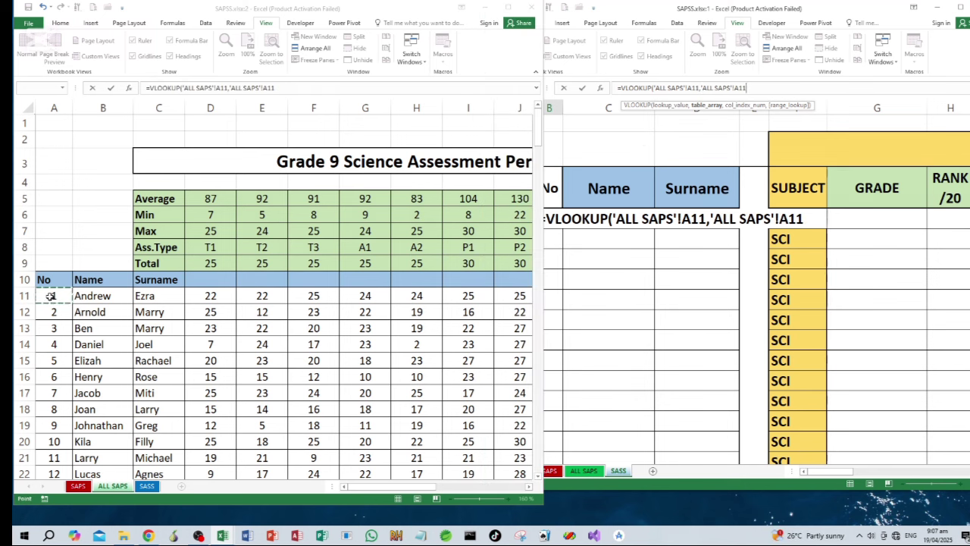
left_click_drag(50, 296, 470, 447)
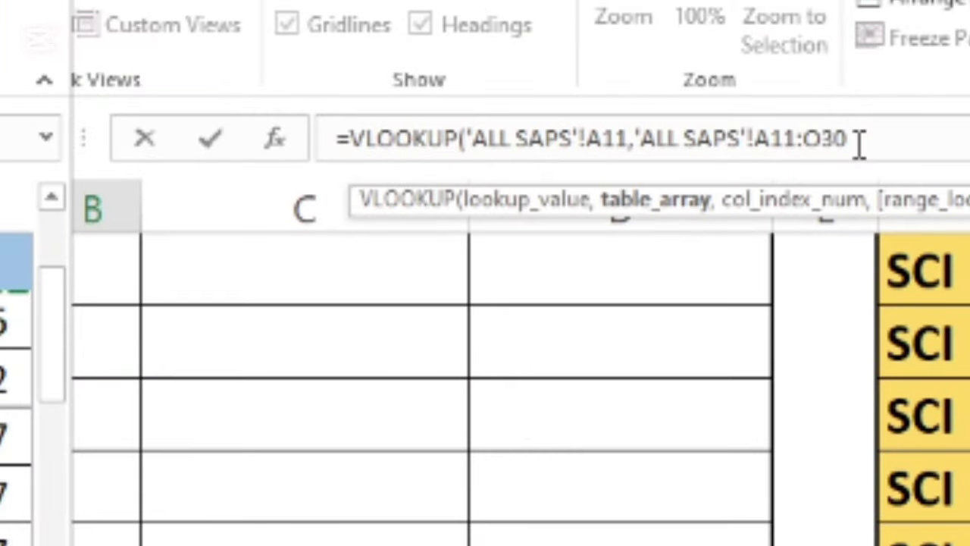
type(",")
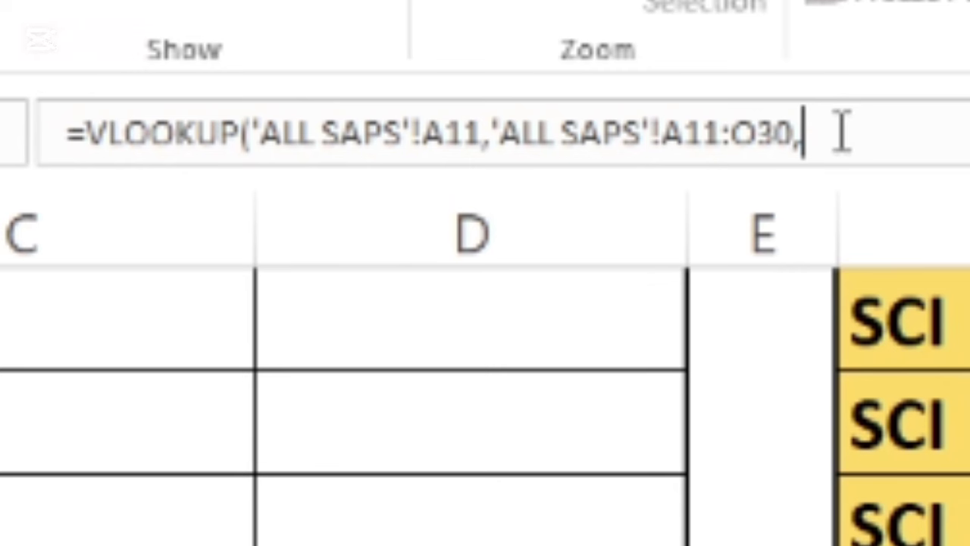
Finish the formula with column index 1 and TRUE, so B4 shows 1.
left_click(842, 132)
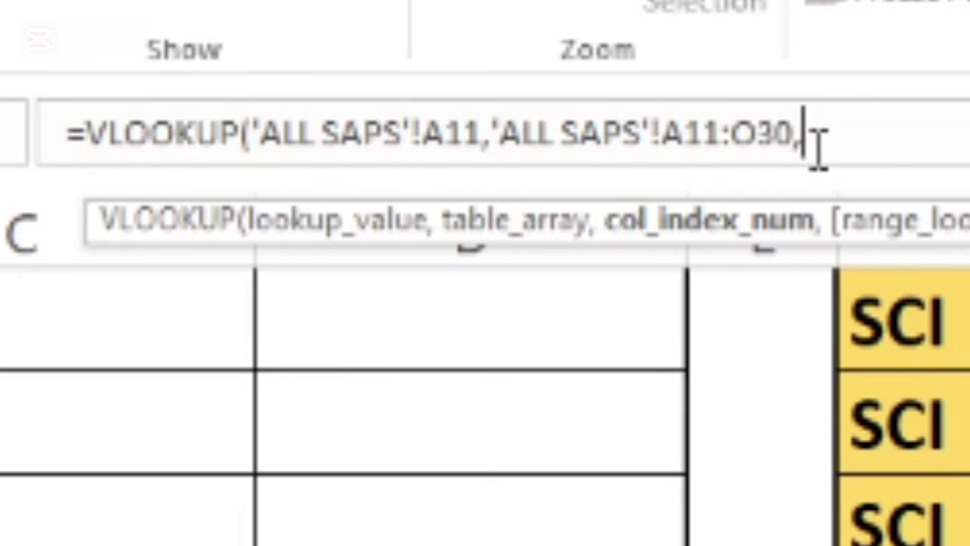
type("1")
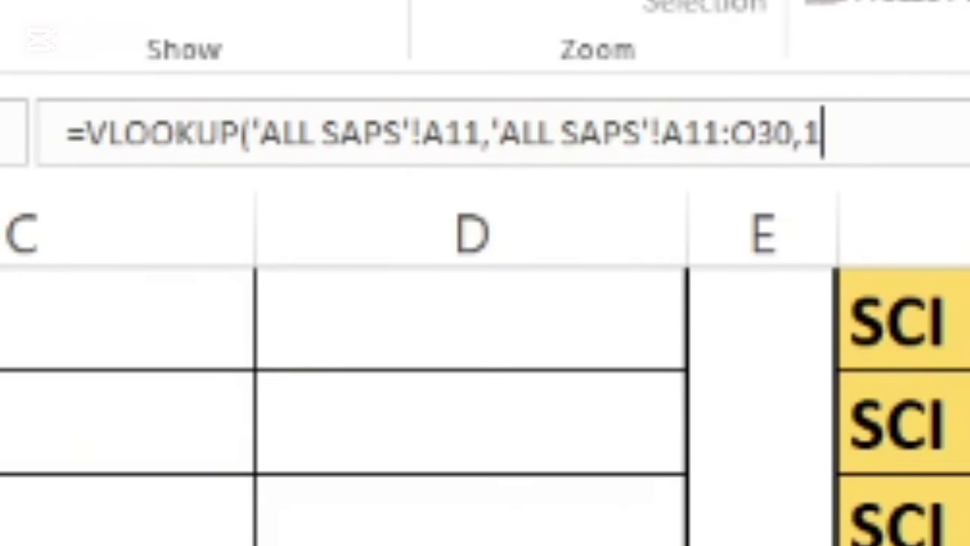
type(",")
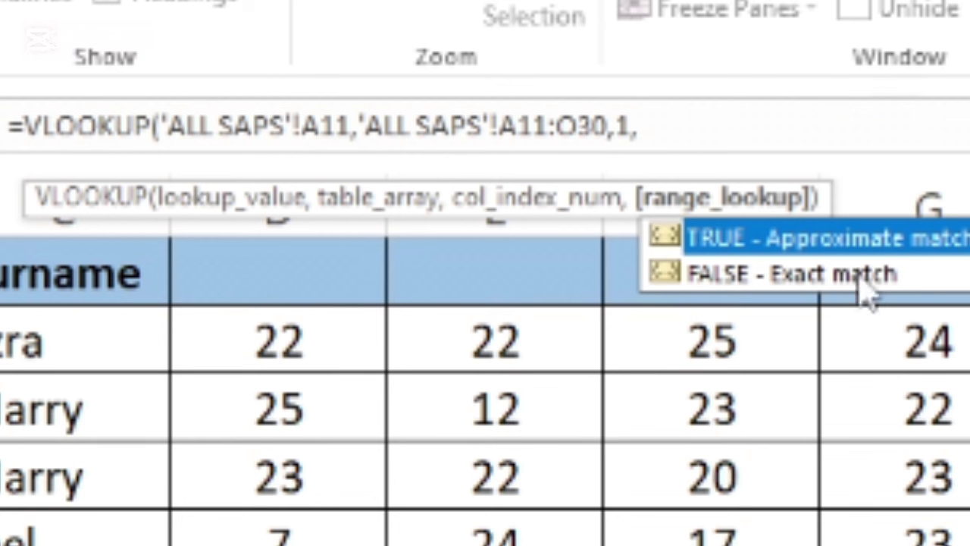
double_click(868, 243)
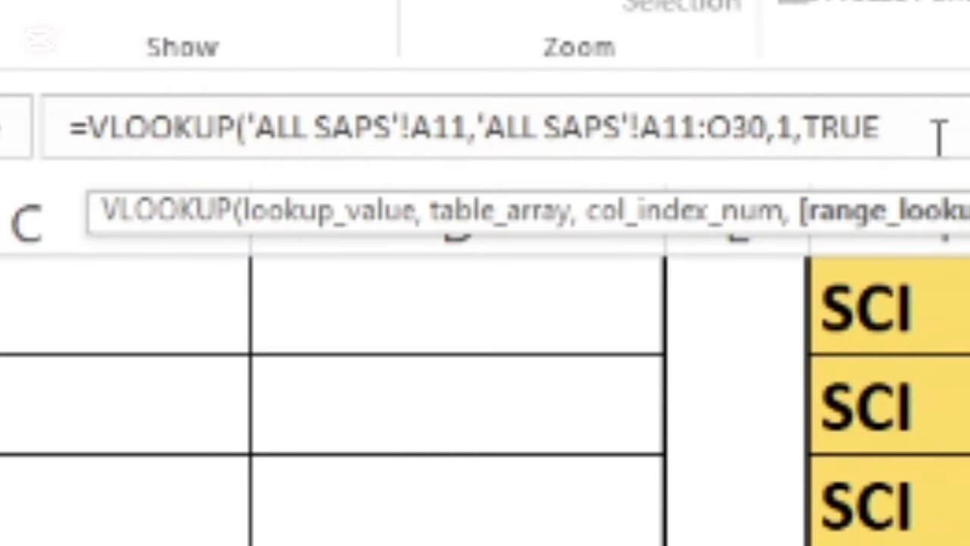
type(")")
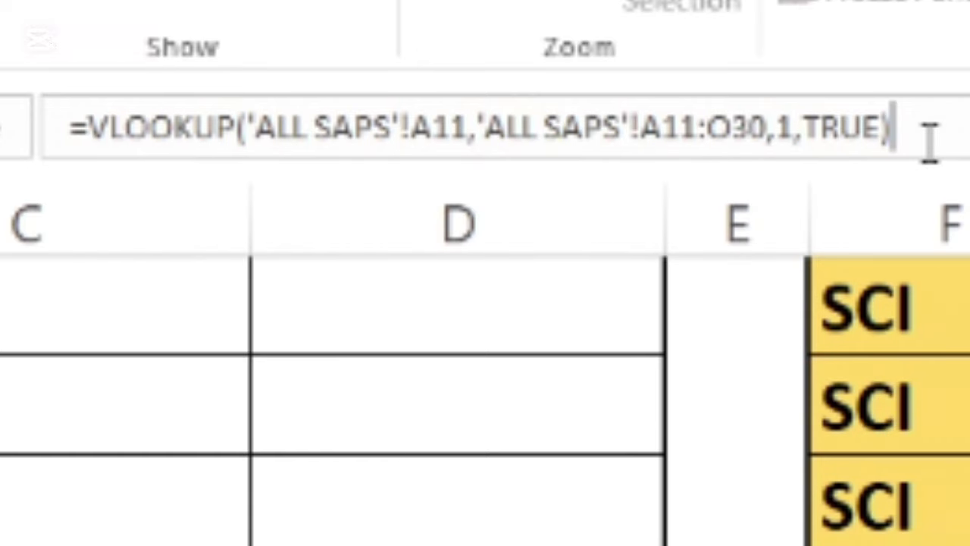
key("Return")
left_click(732, 404)
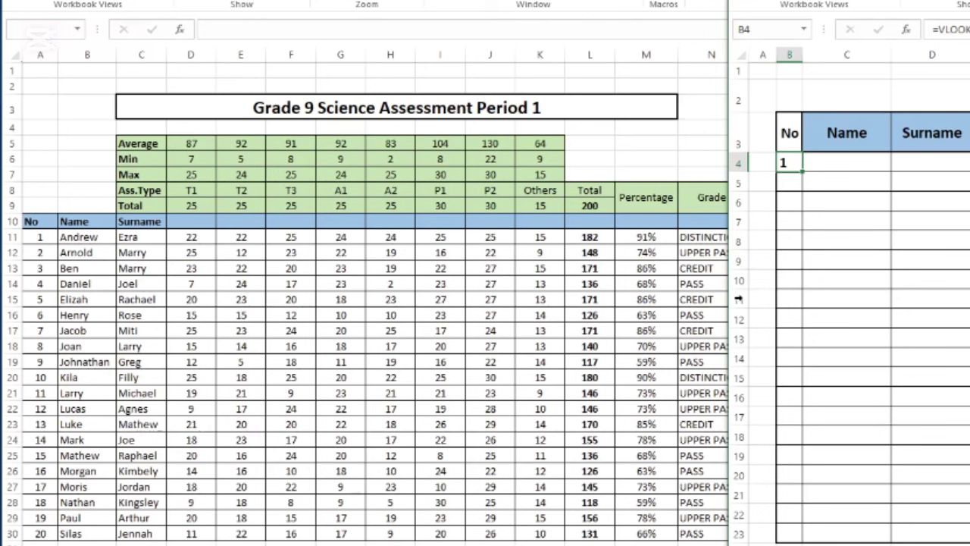
Fill B4's No lookup down to B23, then check B4's formula.
left_click(705, 141)
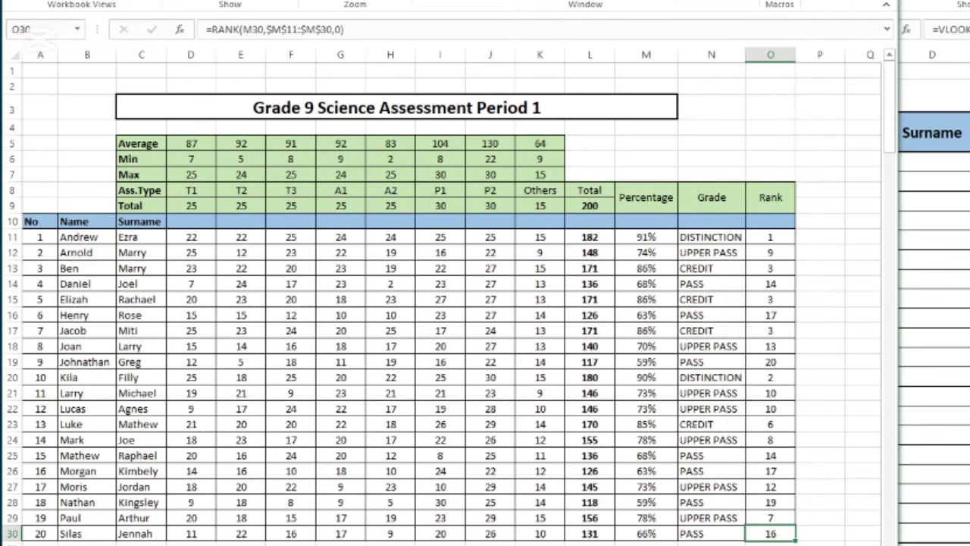
key("alt+Tab")
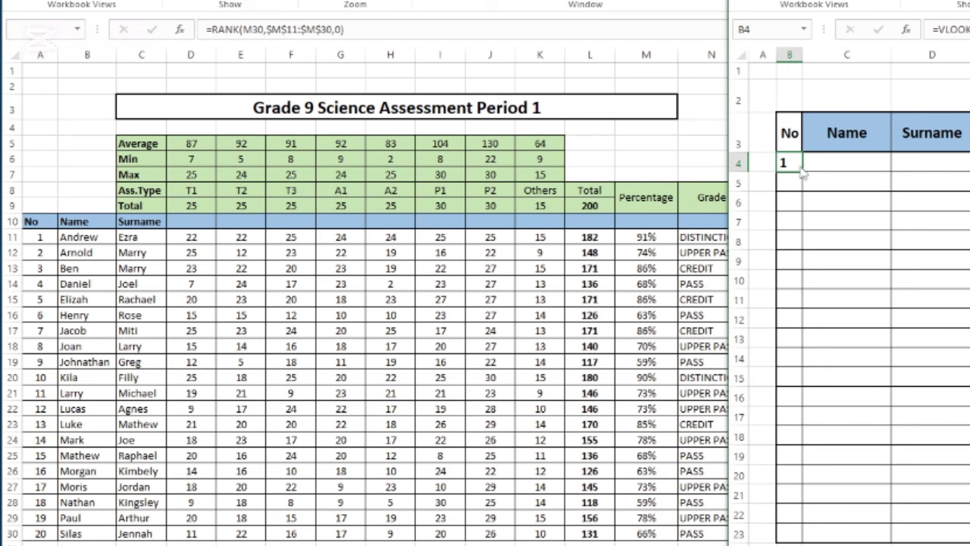
left_click_drag(803, 172, 805, 535)
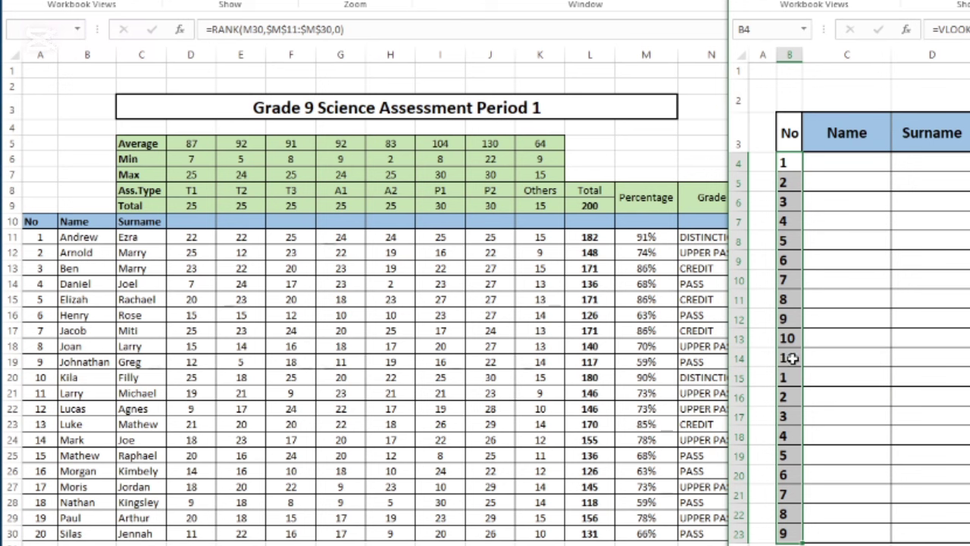
left_click(794, 166)
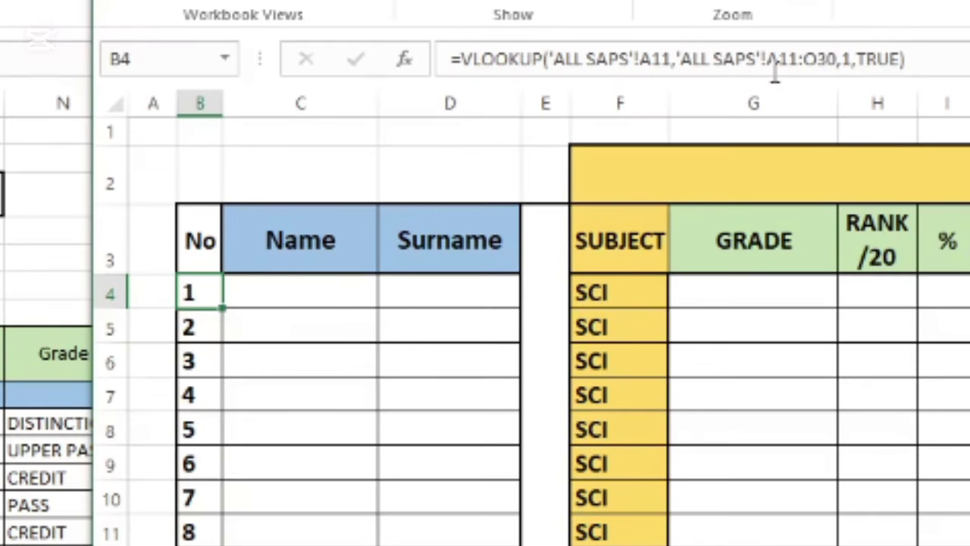
Change B4's table range to the absolute 'ALL SAPS'!$A$11:$O$30 and re-enter the formula.
left_click(194, 328)
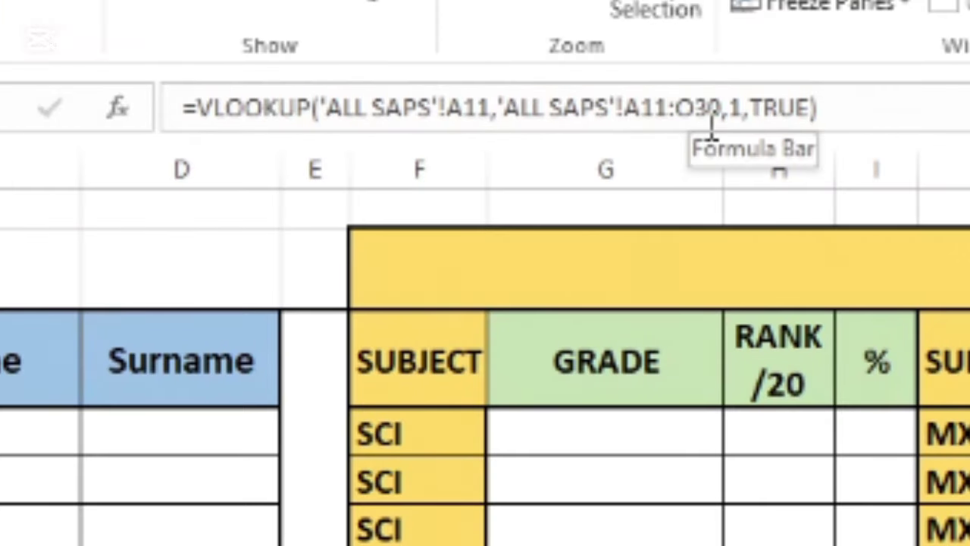
left_click(629, 110)
type("$")
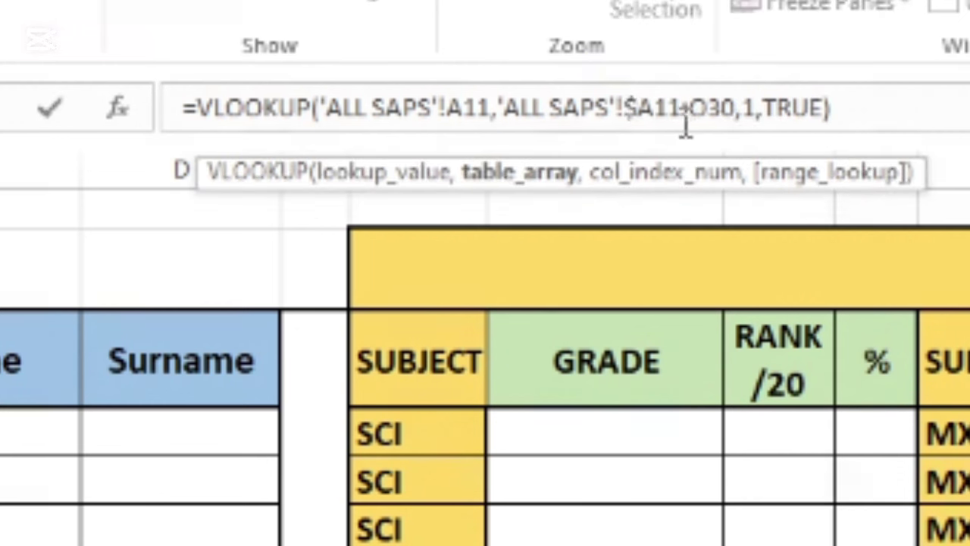
left_click(660, 108)
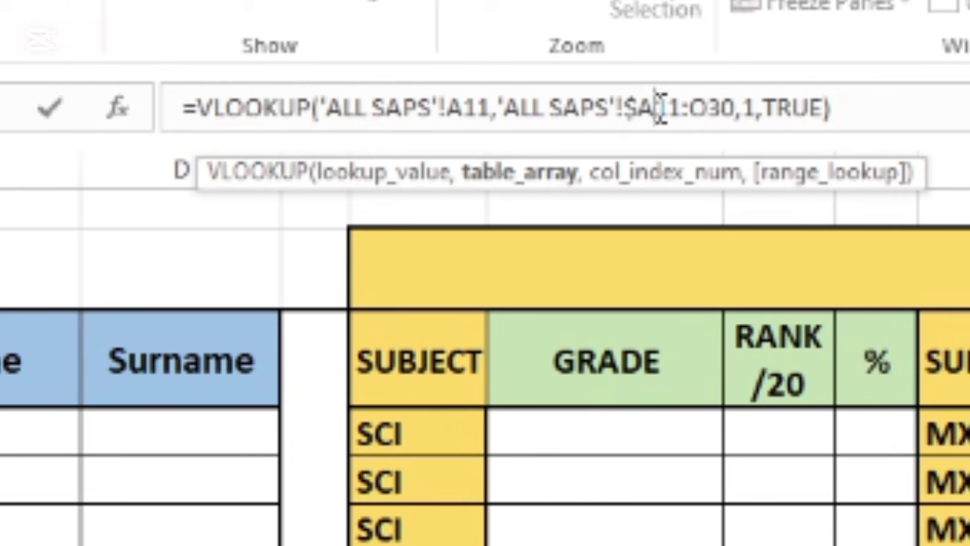
type("$A")
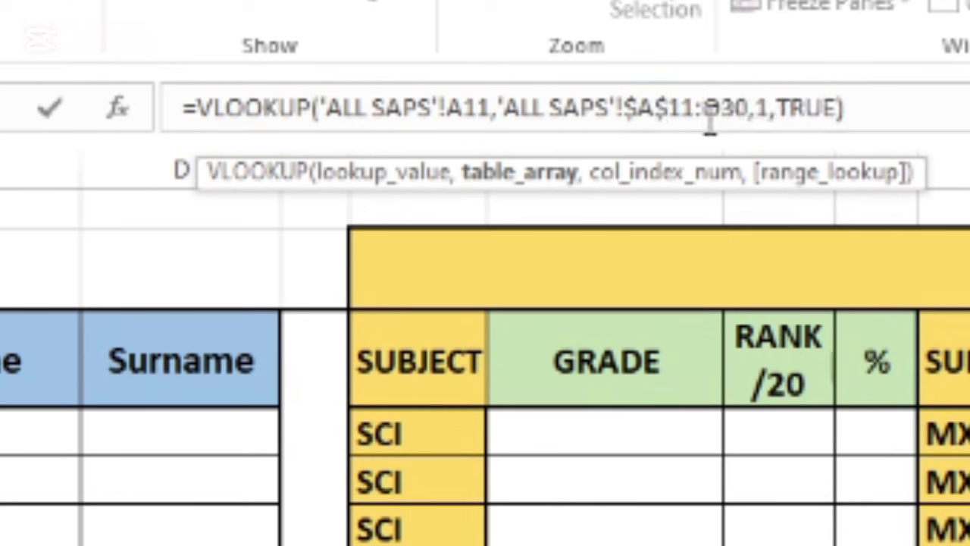
type("$")
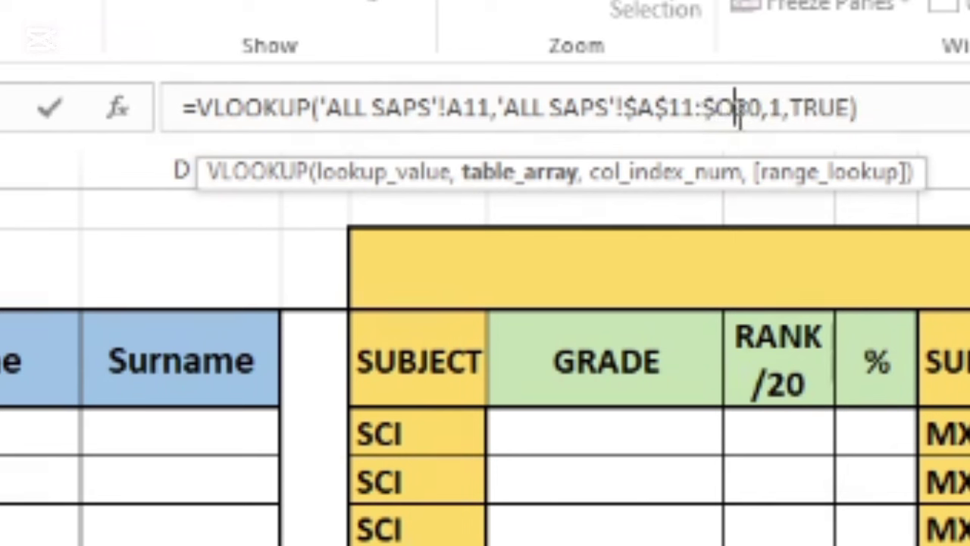
left_click(739, 108)
type("$")
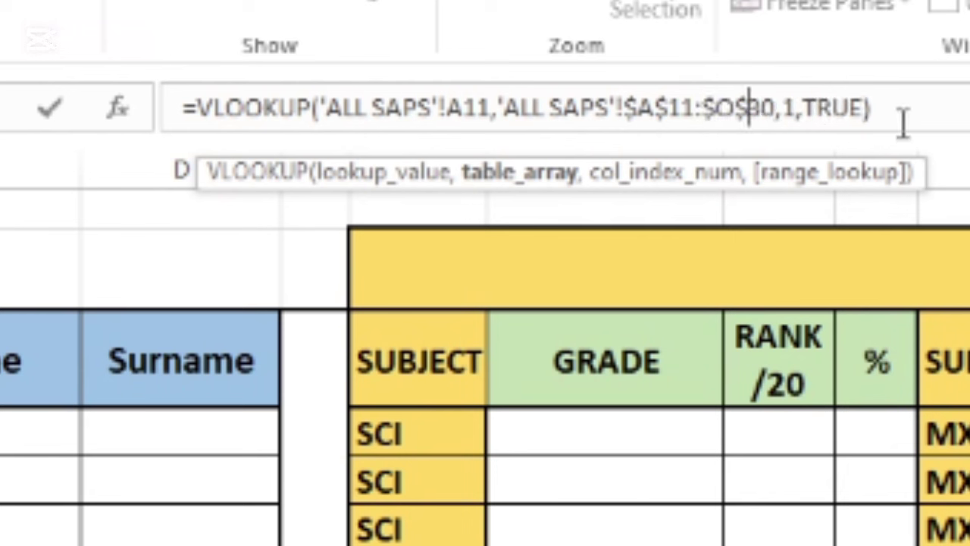
left_click(907, 110)
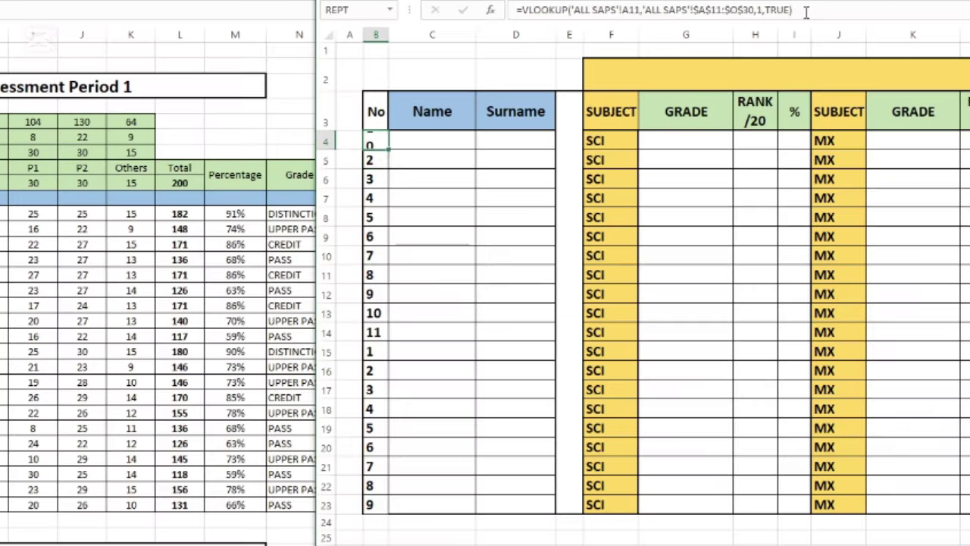
key("Return")
left_click(375, 141)
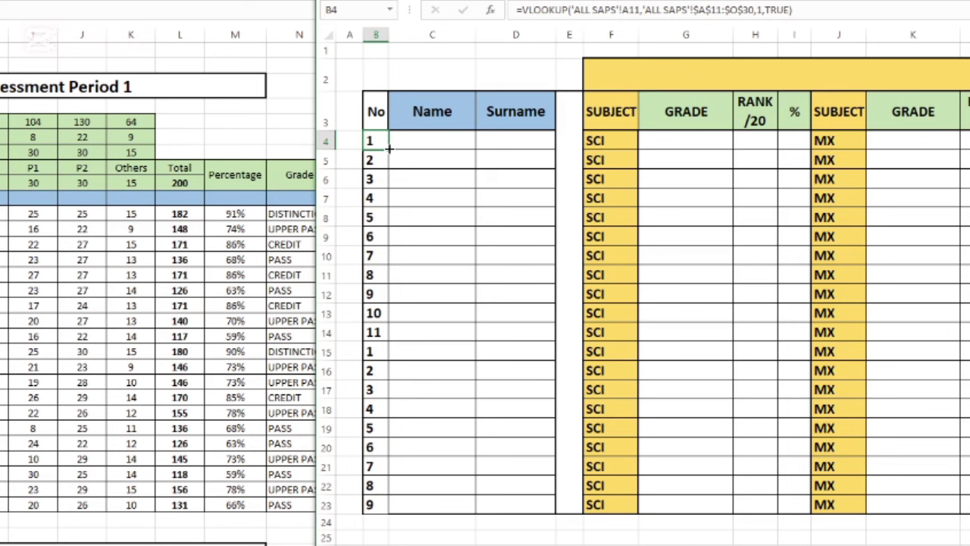
Refill the corrected No formula from B4 down to B23 so it counts 1 to 20.
left_click_drag(388, 149, 367, 506)
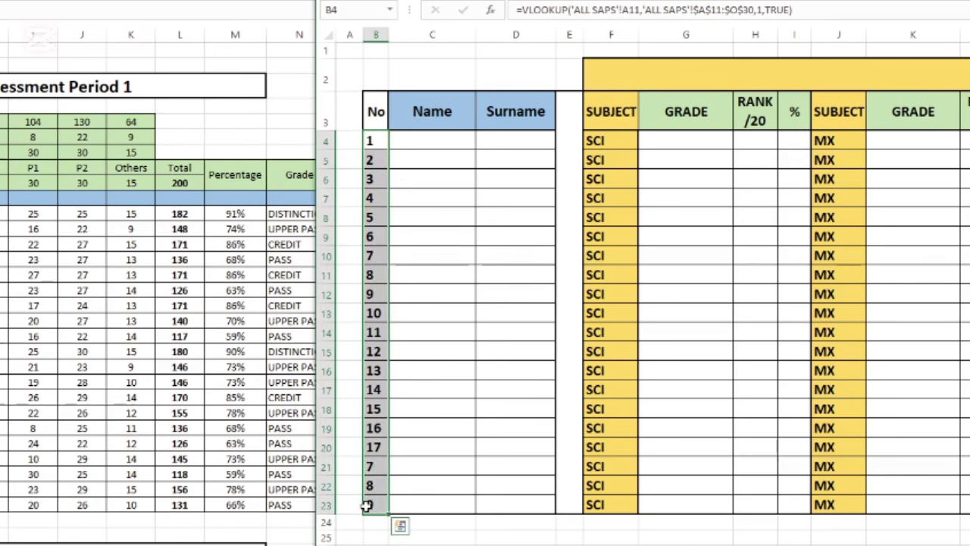
left_click(418, 453)
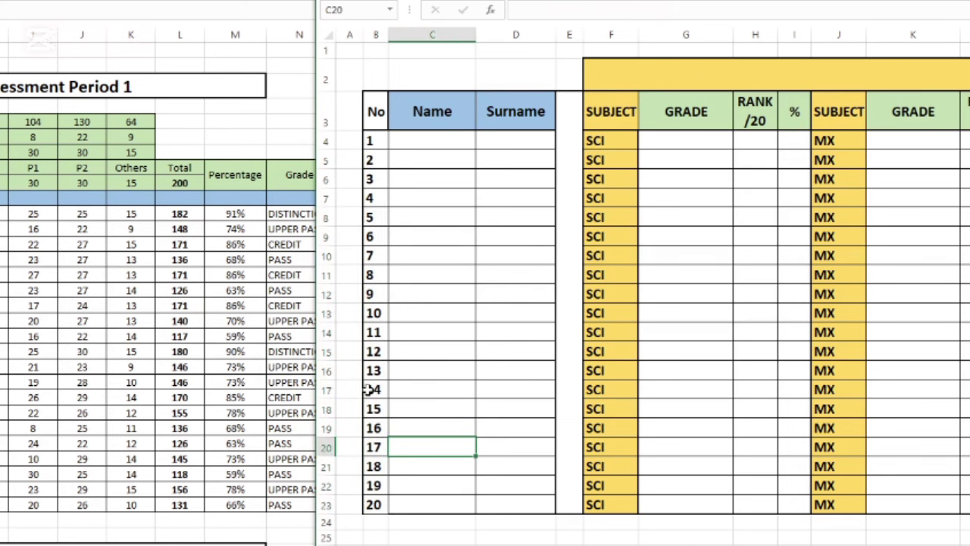
left_click(415, 142)
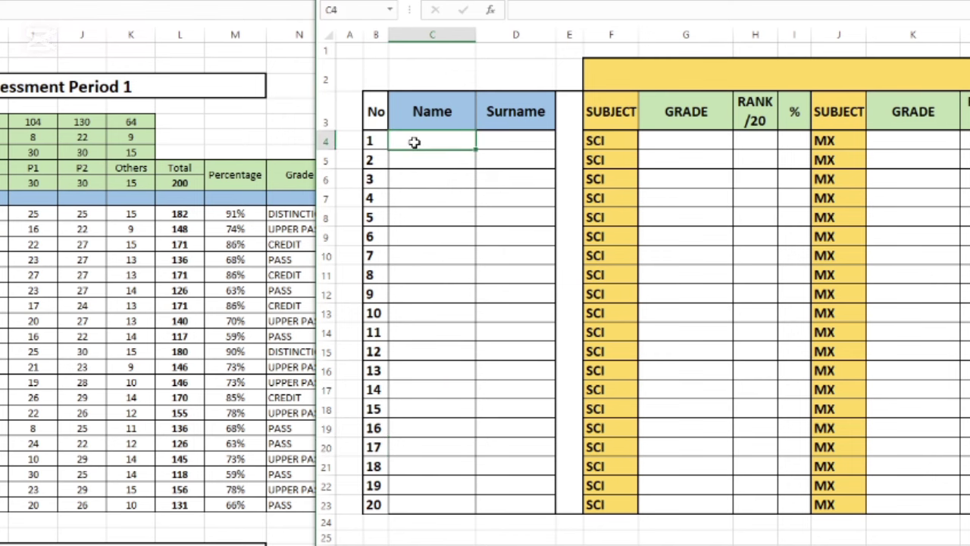
left_click(500, 144)
Copy B4's lookup across into C4:D4 and compare the Name formula with B4's.
left_click(431, 142)
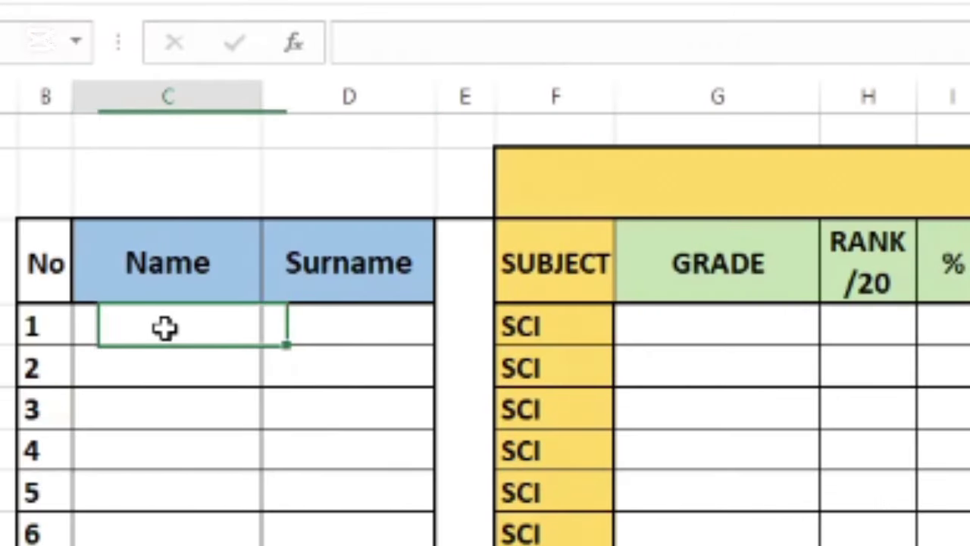
left_click(376, 142)
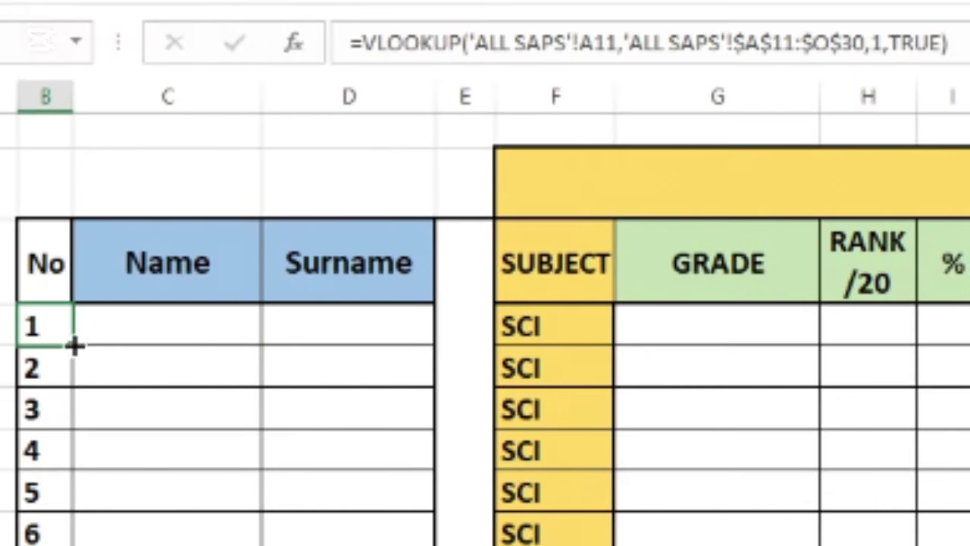
left_click_drag(72, 345, 375, 339)
left_click(336, 438)
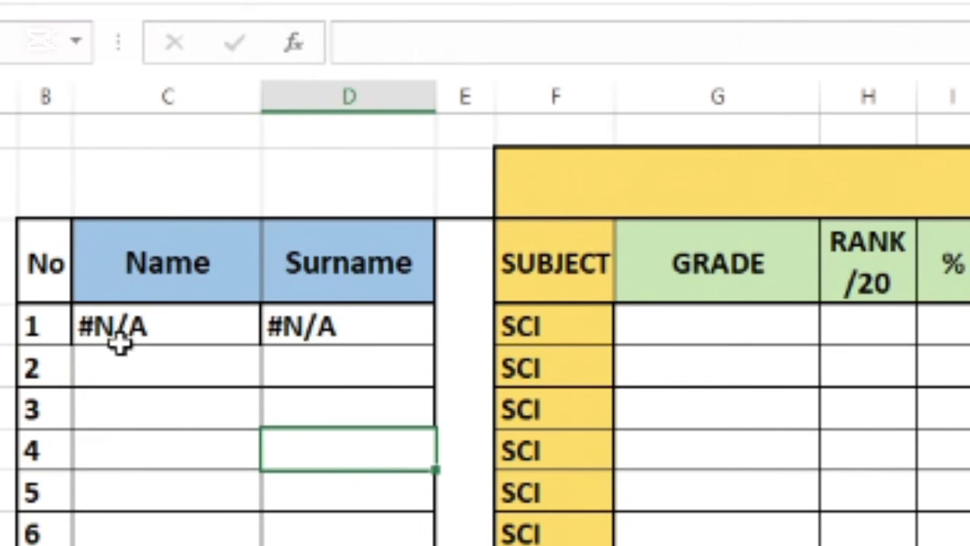
left_click(140, 326)
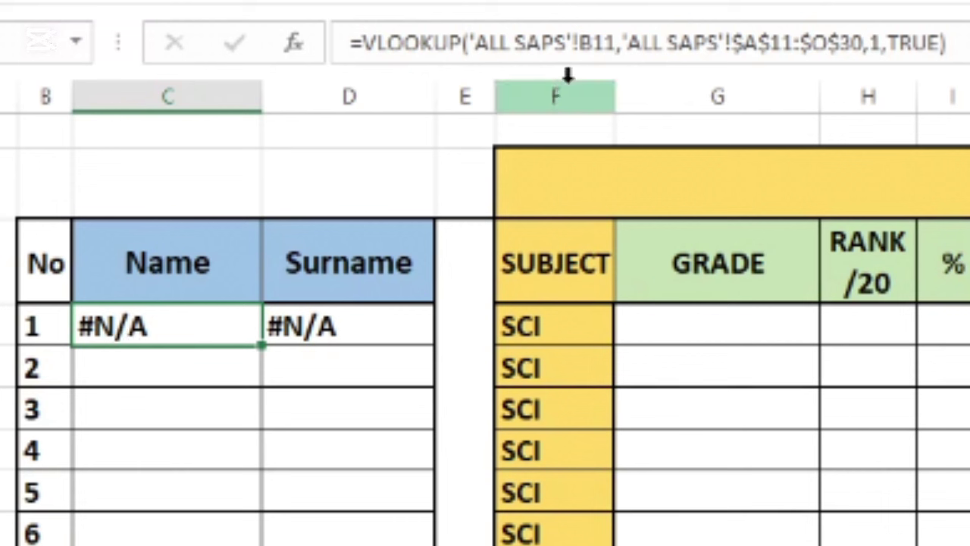
left_click(47, 320)
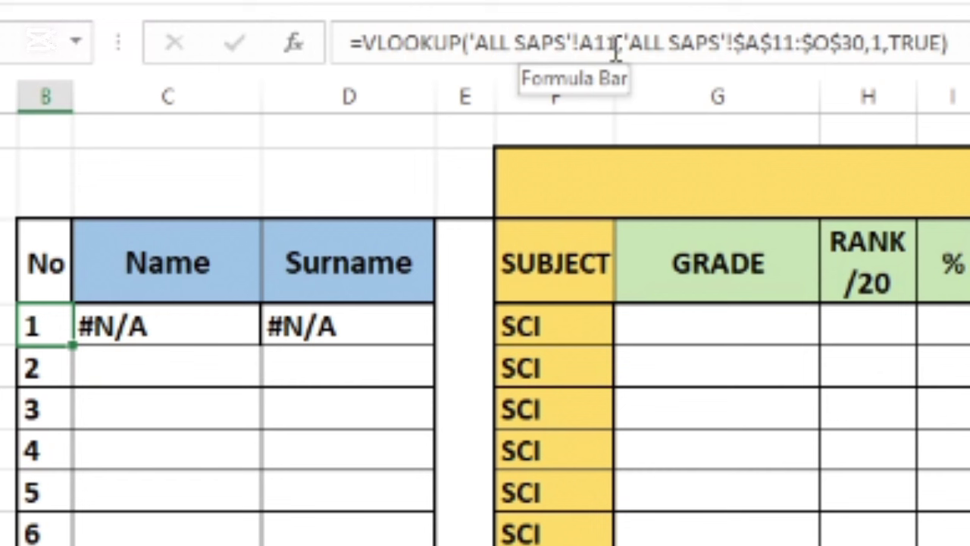
left_click(198, 323)
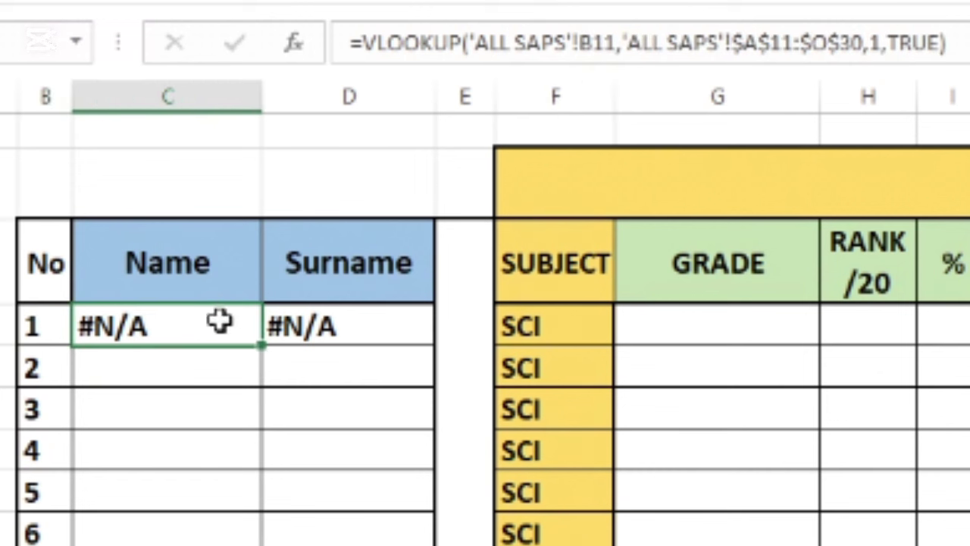
left_click(594, 42)
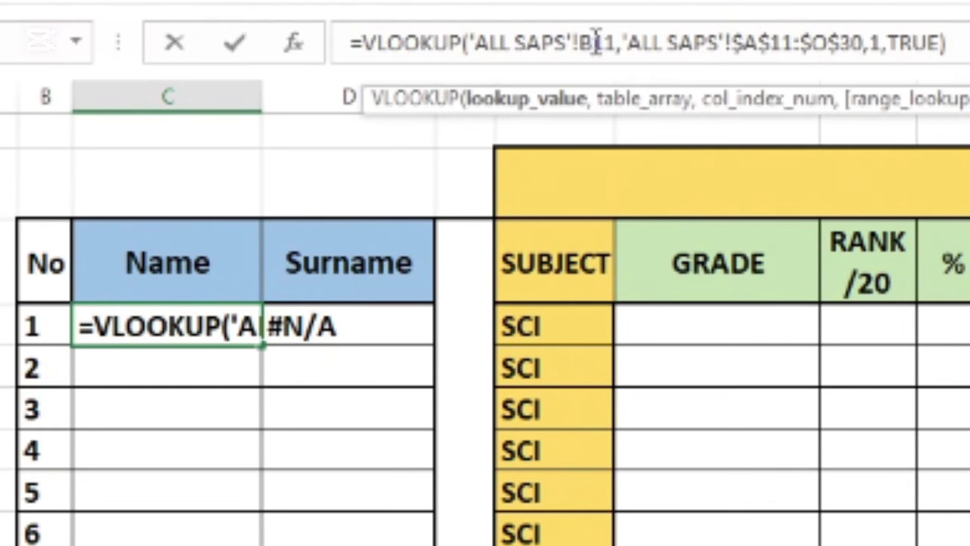
Restore the Name lookup to 'ALL SAPS'!A11 with column index 2 so C4 shows Andrew.
key("BackSpace")
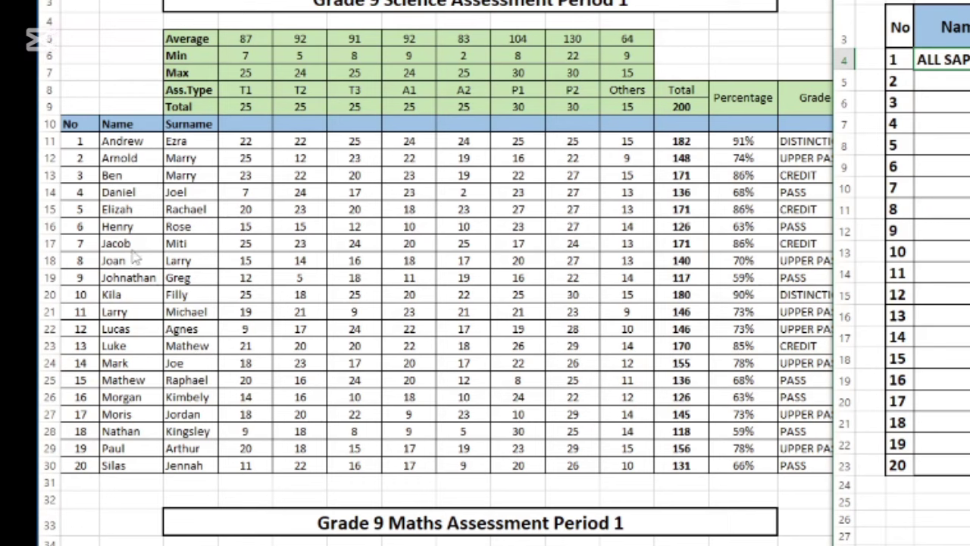
type("A")
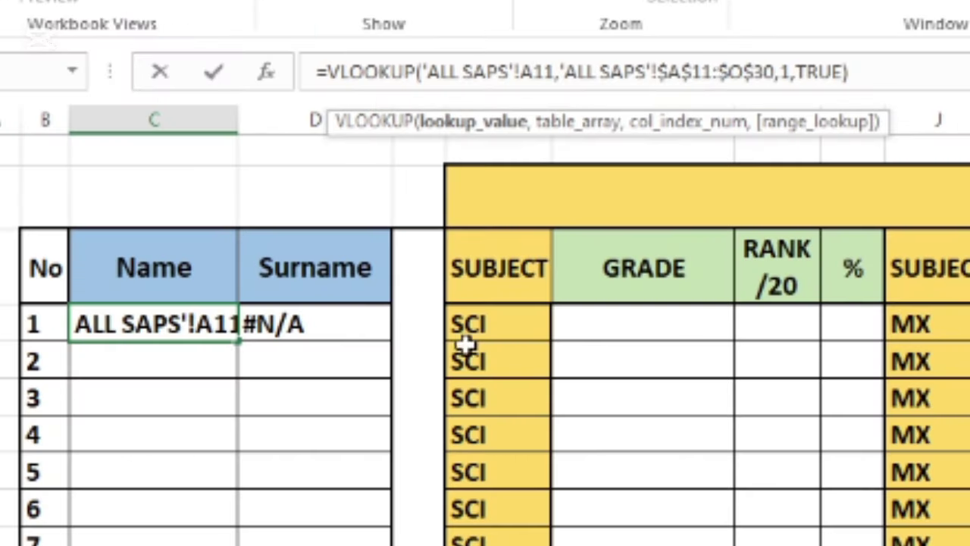
left_click(669, 70)
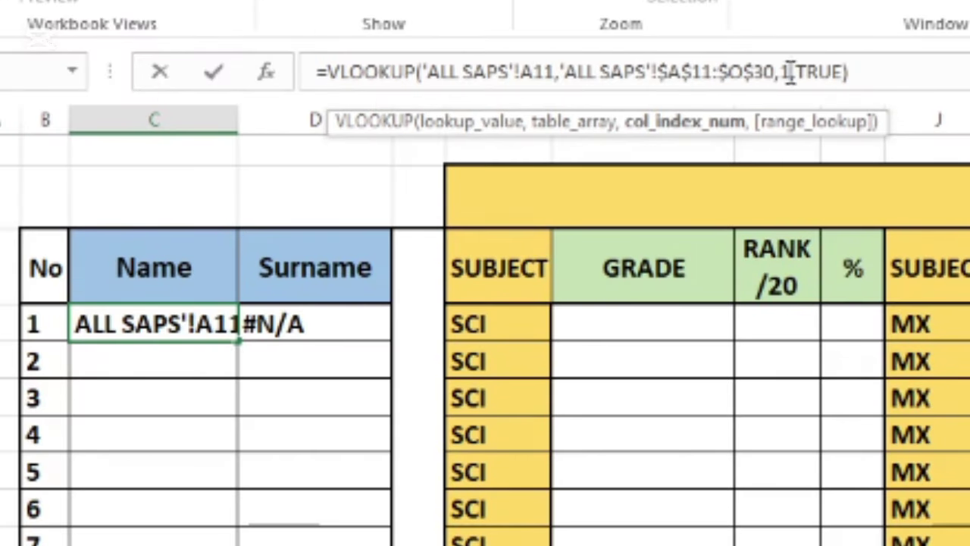
key("BackSpace")
type("2")
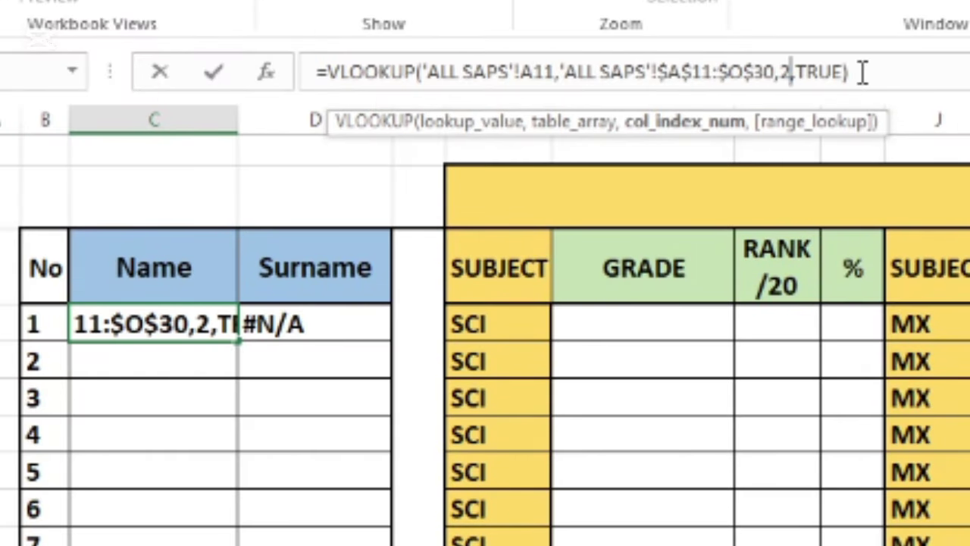
left_click(864, 72)
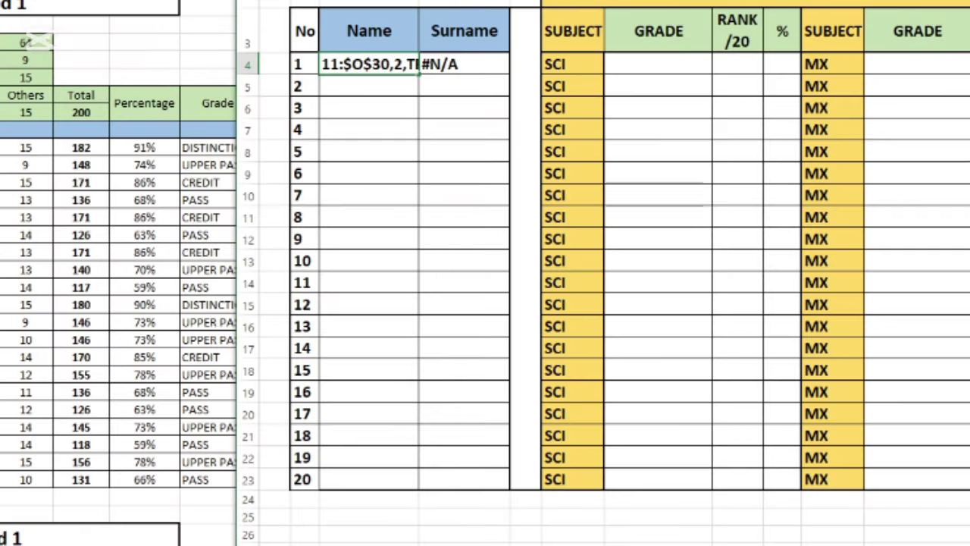
key("Return")
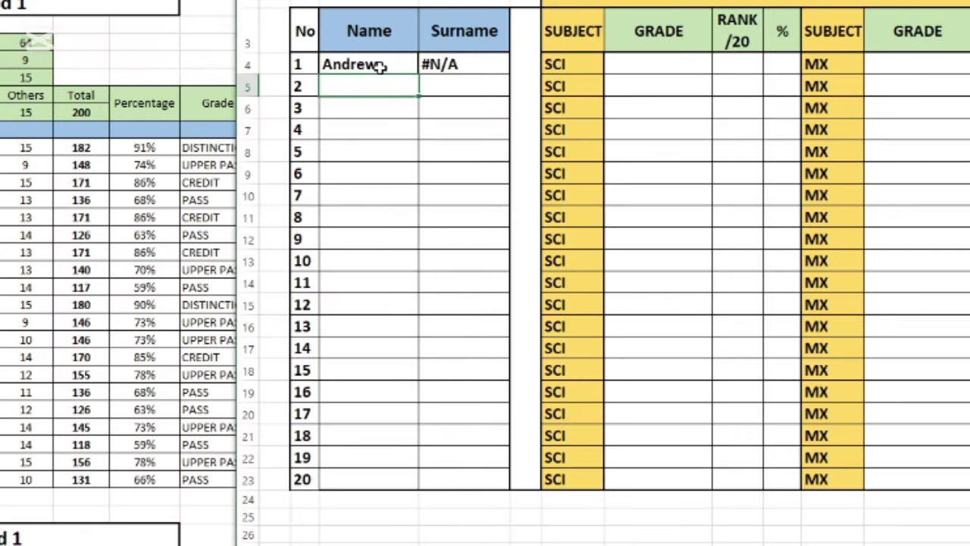
left_click(383, 67)
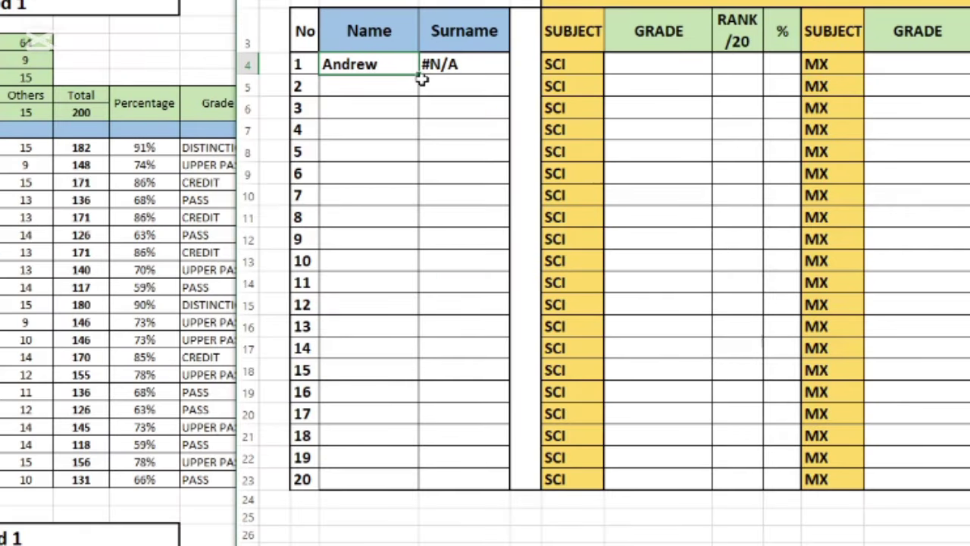
left_click_drag(422, 75, 393, 479)
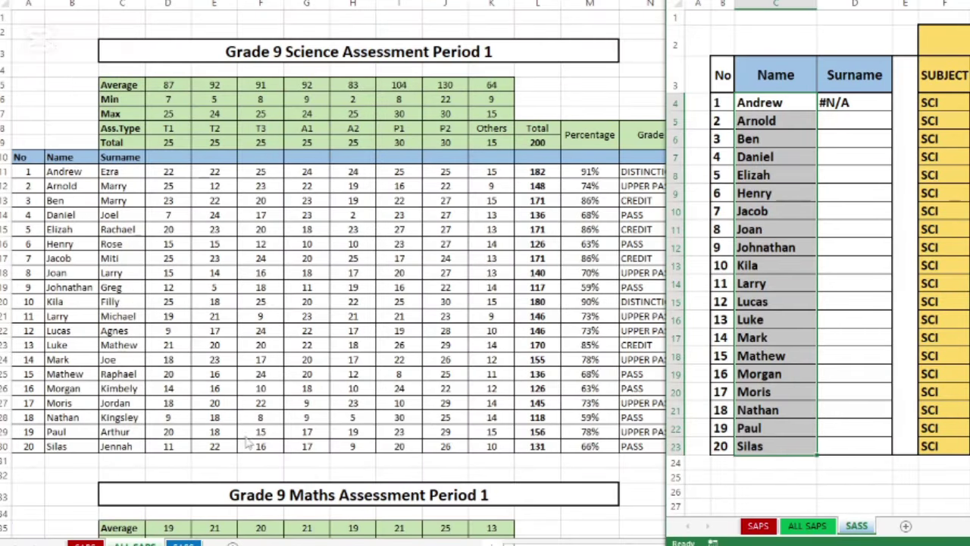
left_click(75, 453)
left_click(76, 448)
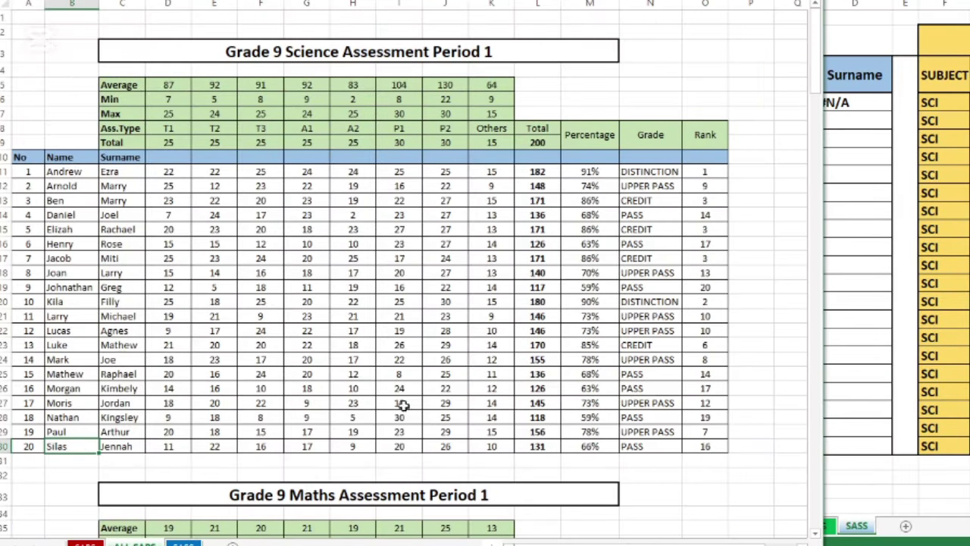
left_click_drag(826, 338, 683, 358)
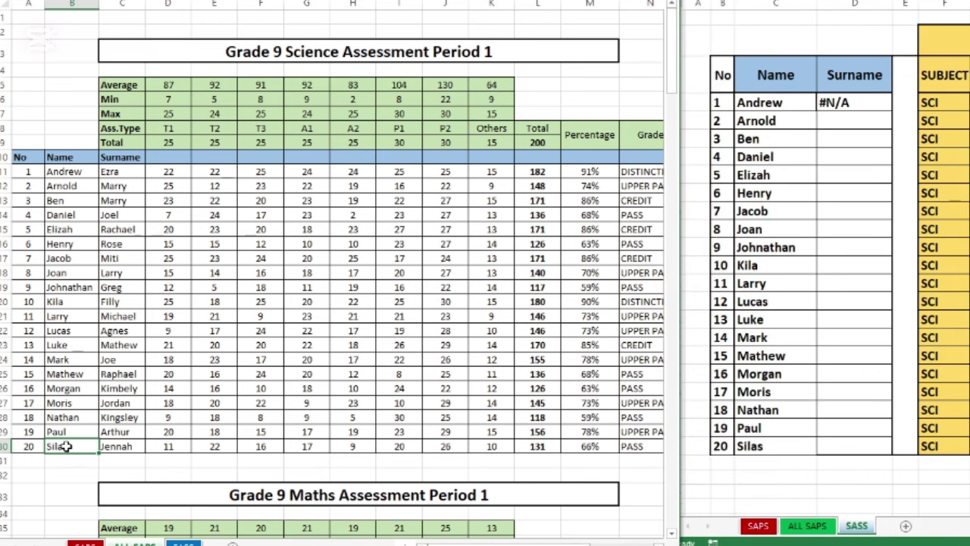
left_click(754, 447)
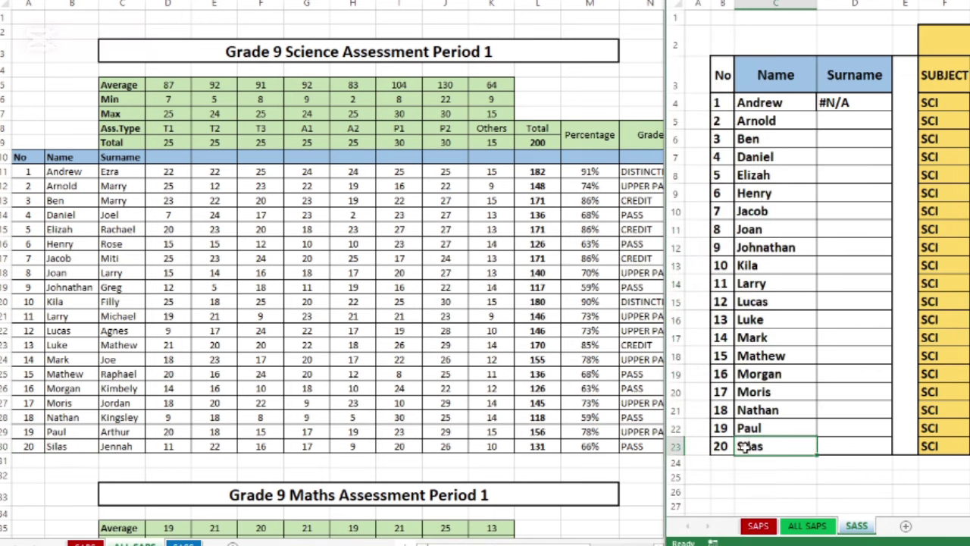
left_click(81, 388)
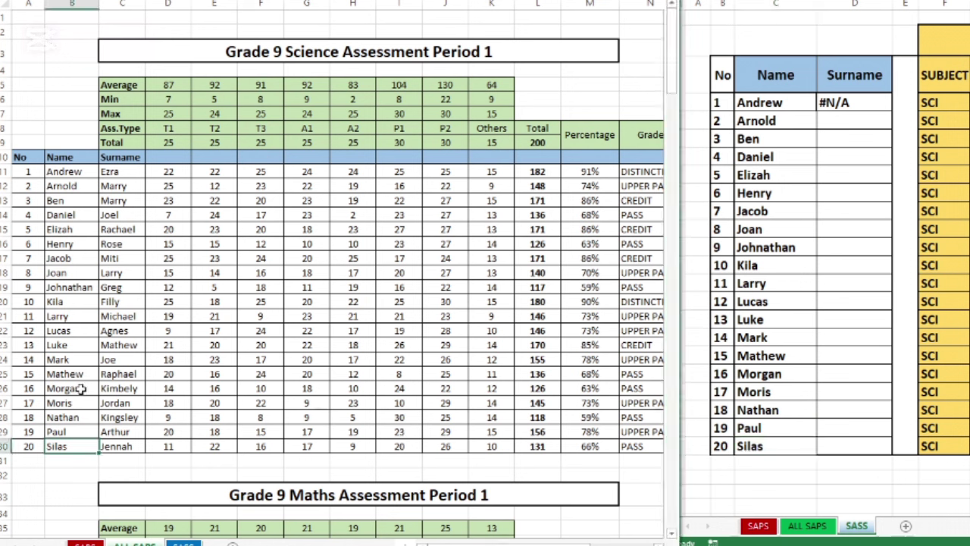
left_click(762, 374)
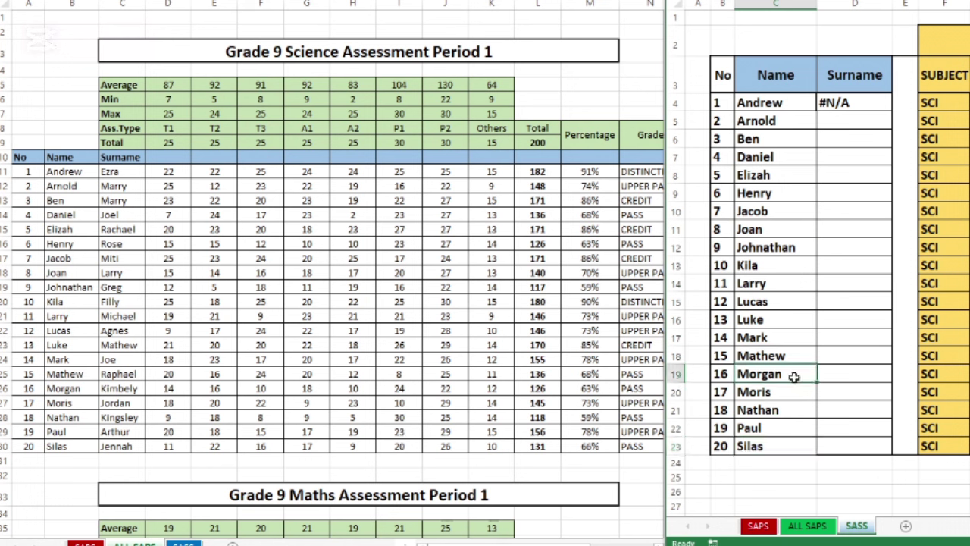
left_click(63, 174)
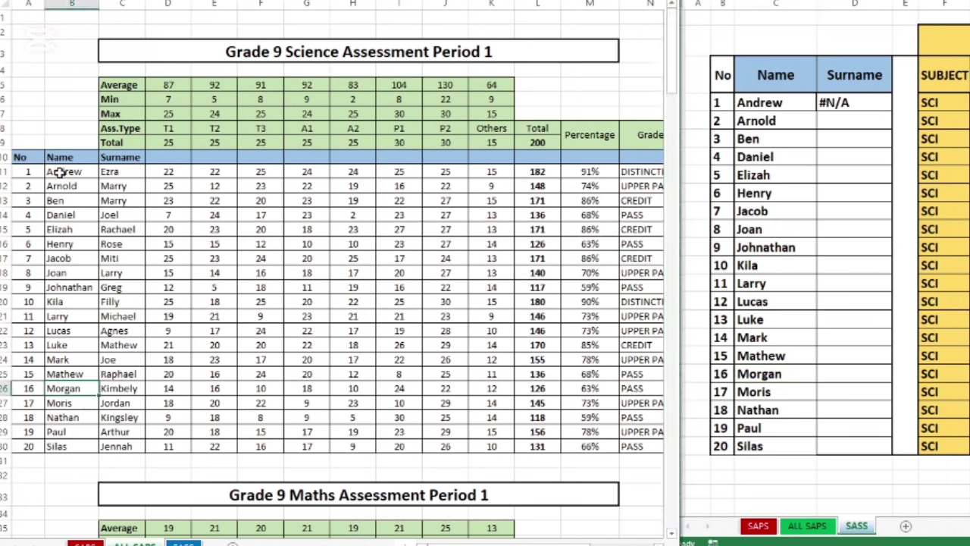
key("BackSpace")
type("Johnathan")
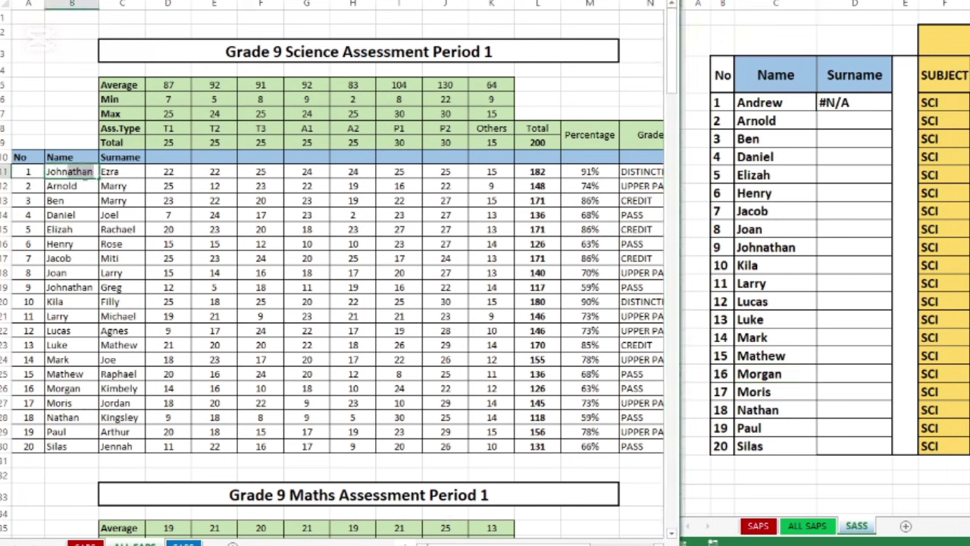
left_click(122, 198)
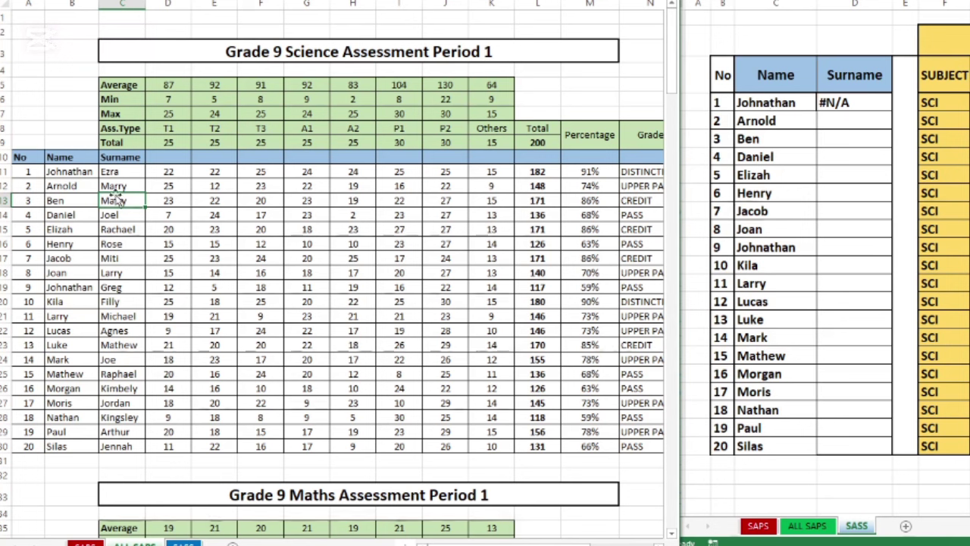
key("ctrl+z")
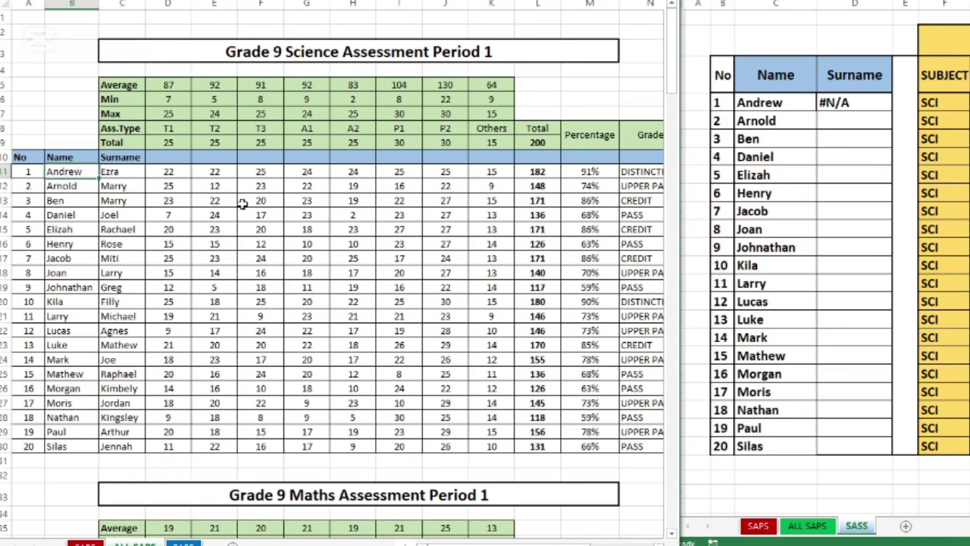
left_click(860, 105)
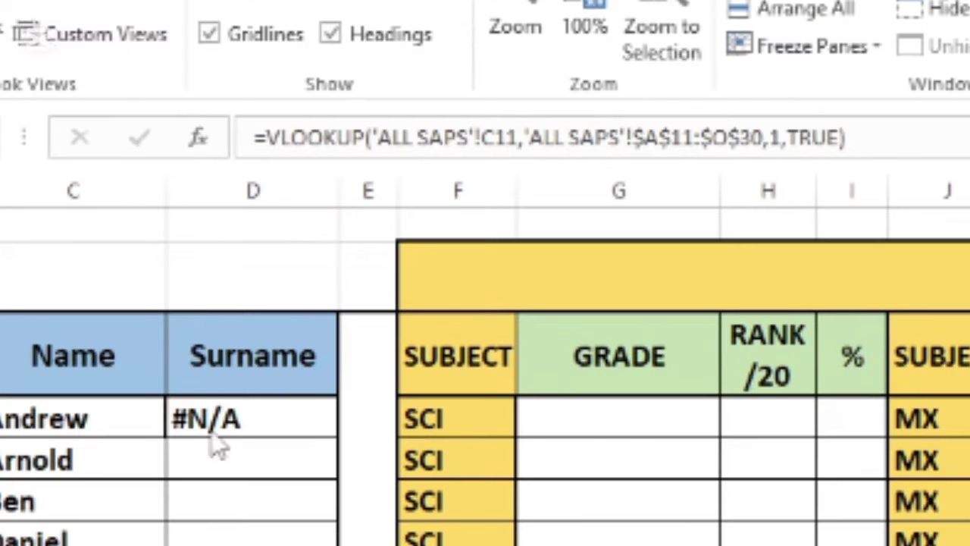
Correct D4's lookup to 'ALL SAPS'!A11 with column index 3 to return the surname.
left_click(241, 421)
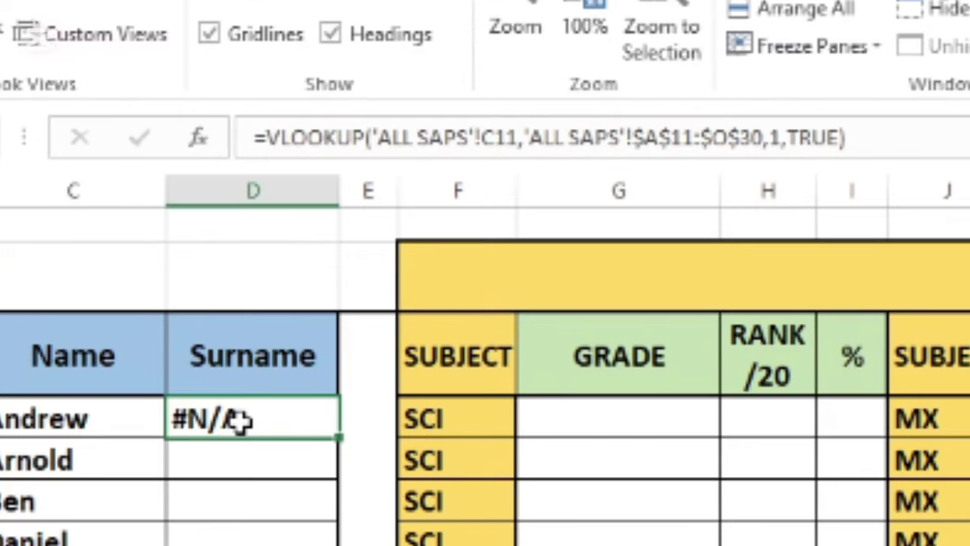
left_click(494, 139)
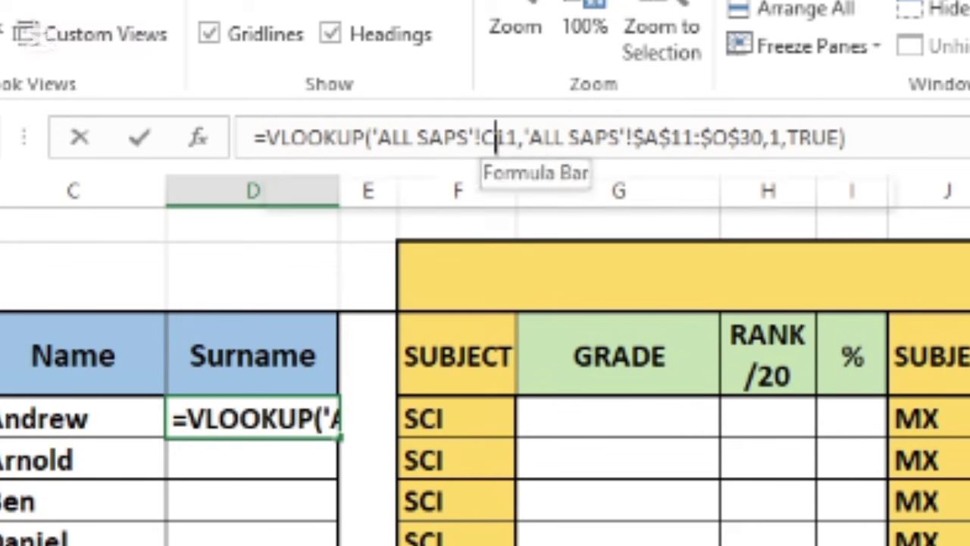
type("A")
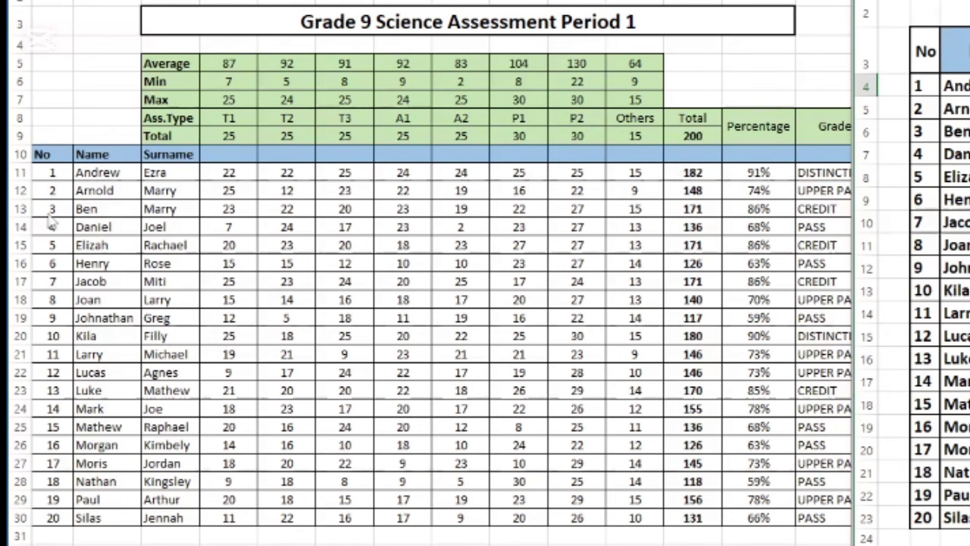
left_click(69, 180)
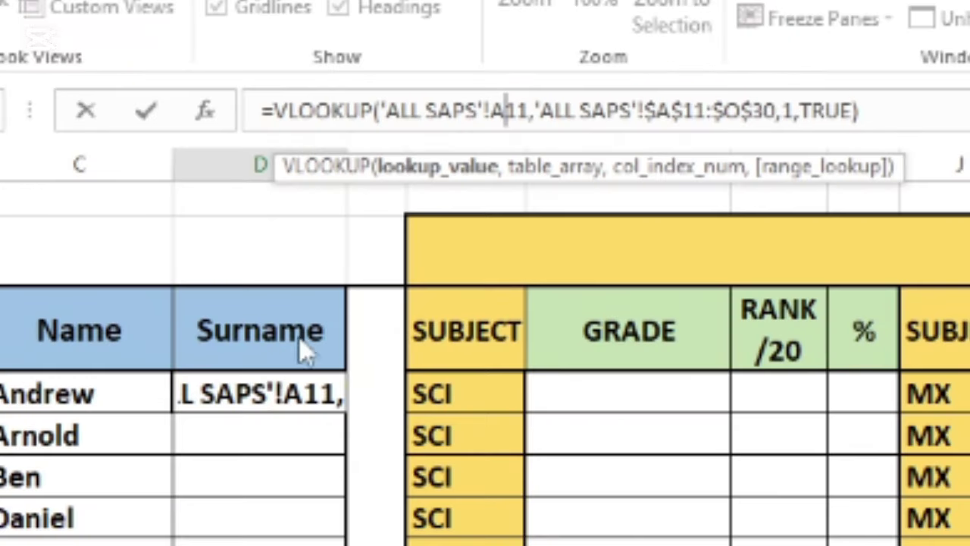
left_click(789, 110)
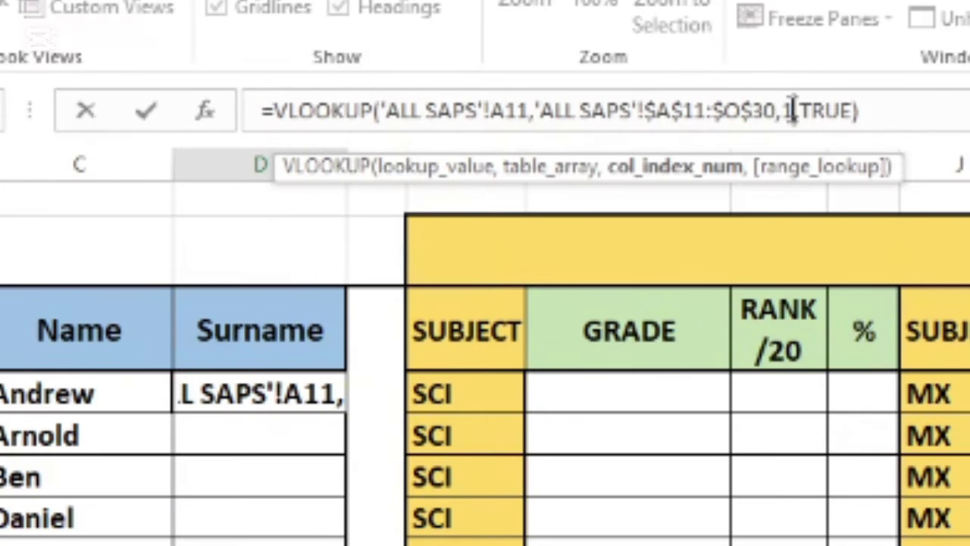
key("BackSpace")
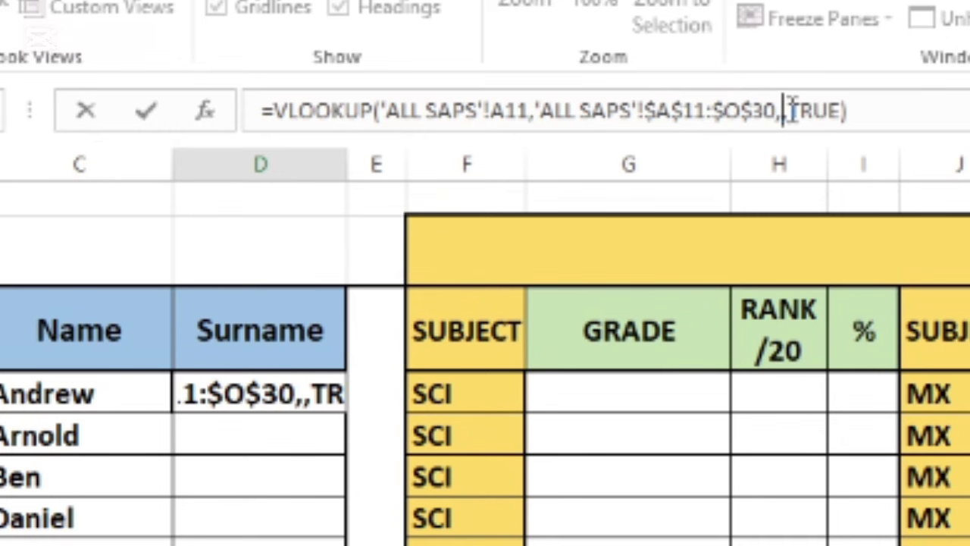
type("3")
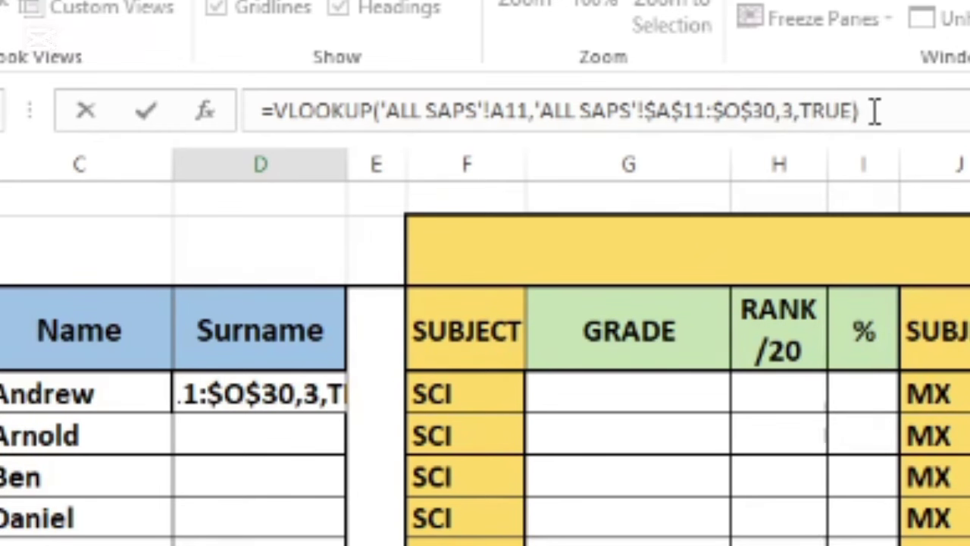
key("Return")
Fill the surname lookup from D4 down to D23.
left_click(611, 76)
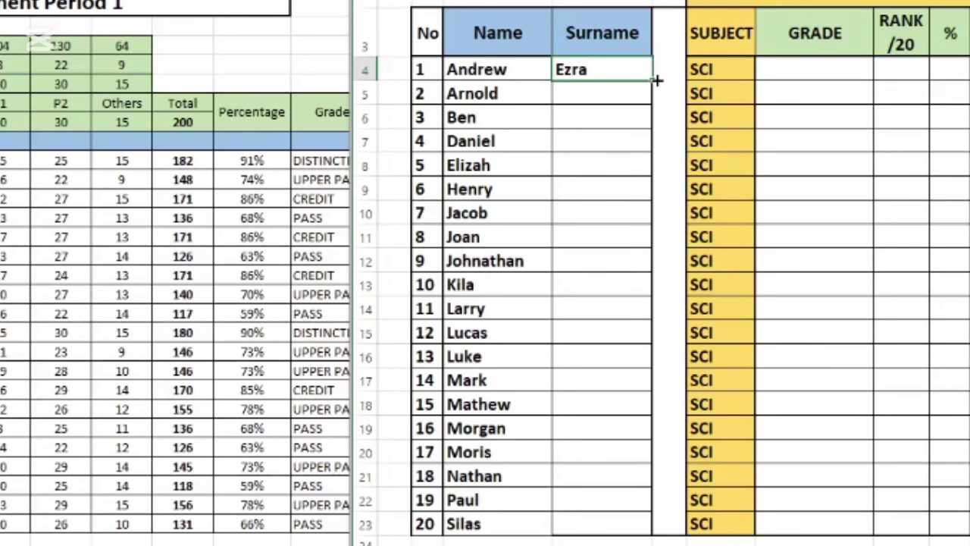
left_click_drag(653, 79, 639, 528)
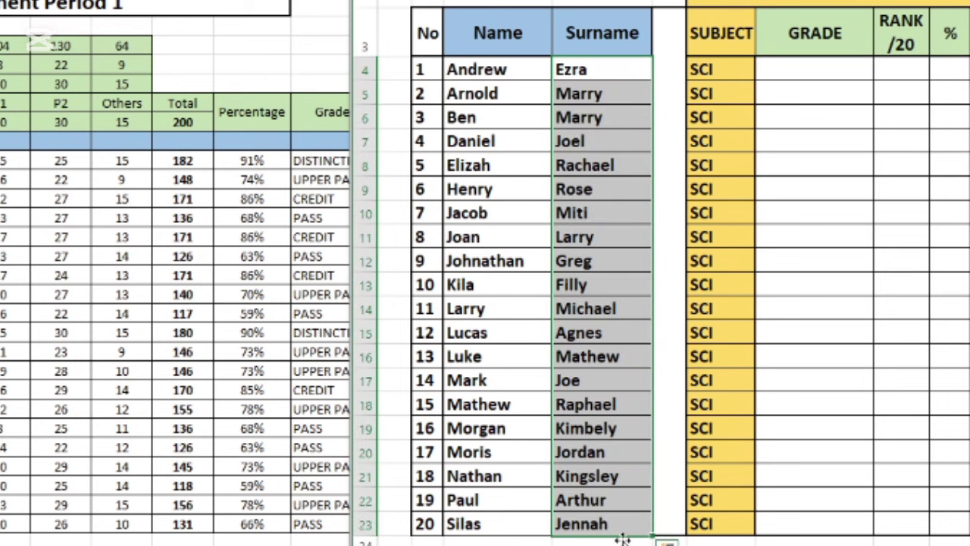
left_click(589, 544)
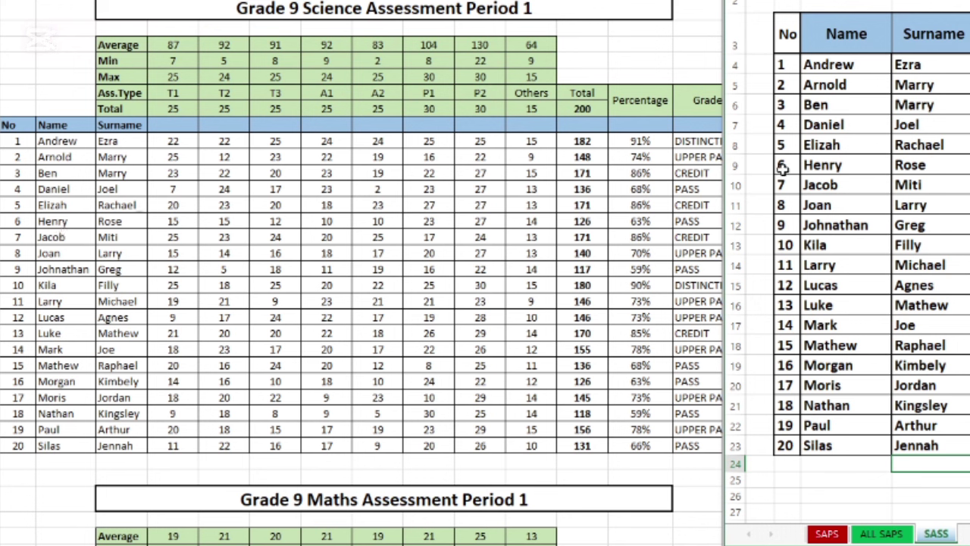
left_click(16, 221)
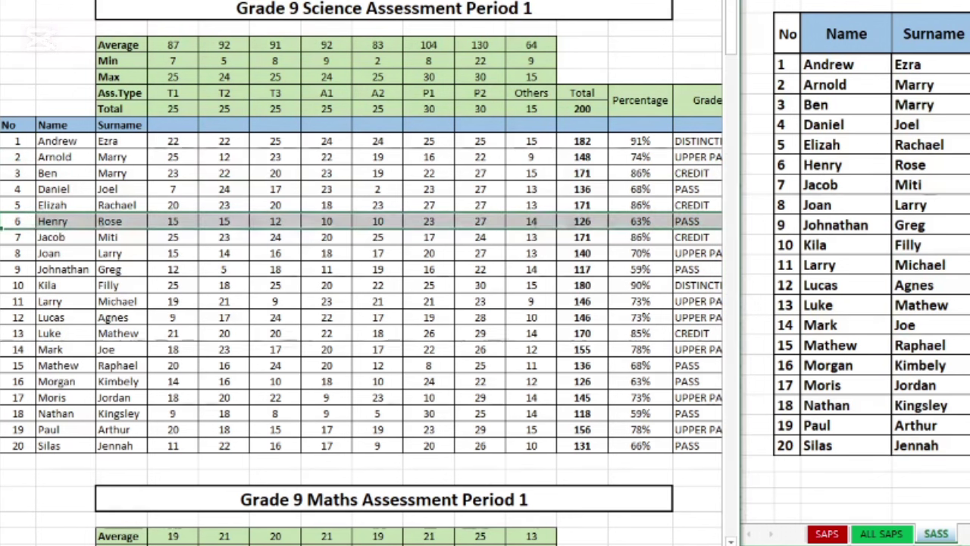
left_click(80, 236)
left_click(80, 221)
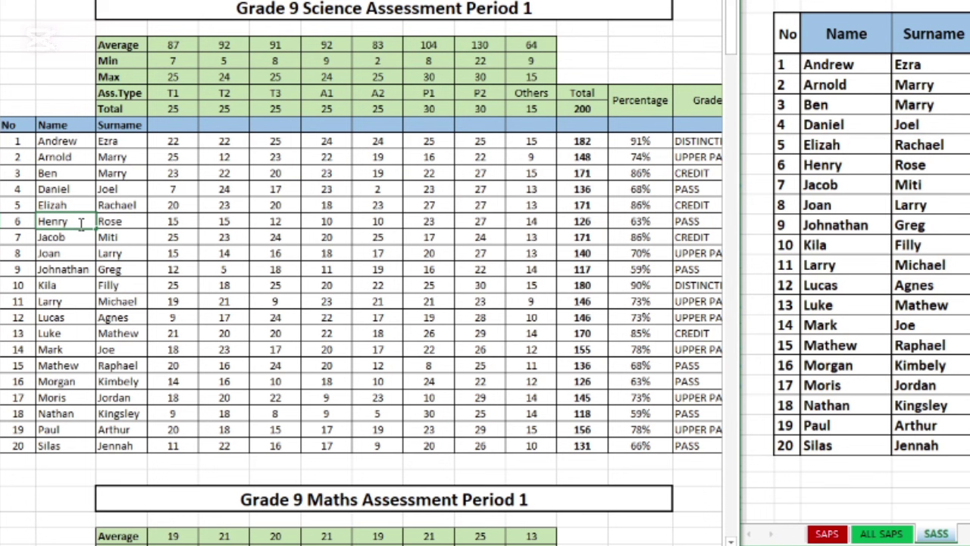
left_click(133, 222)
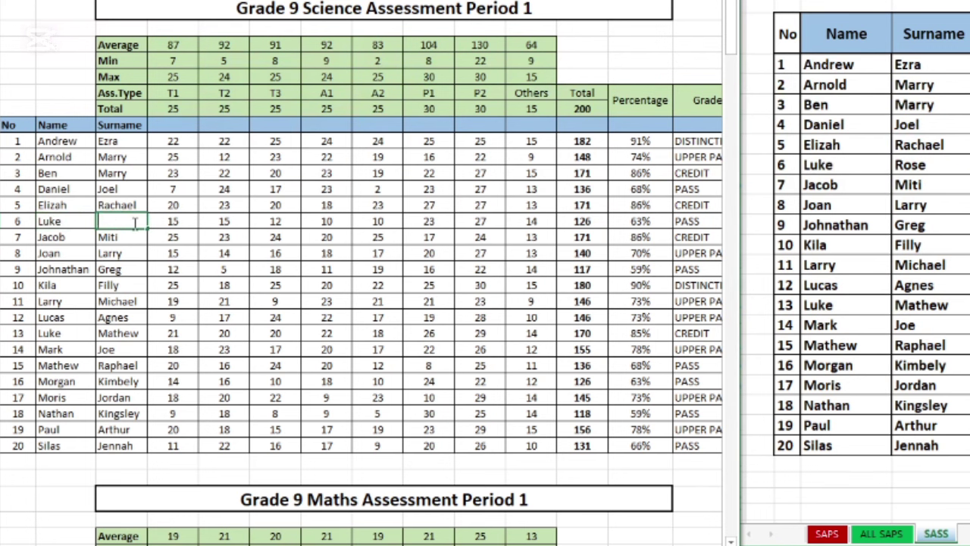
left_click(645, 63)
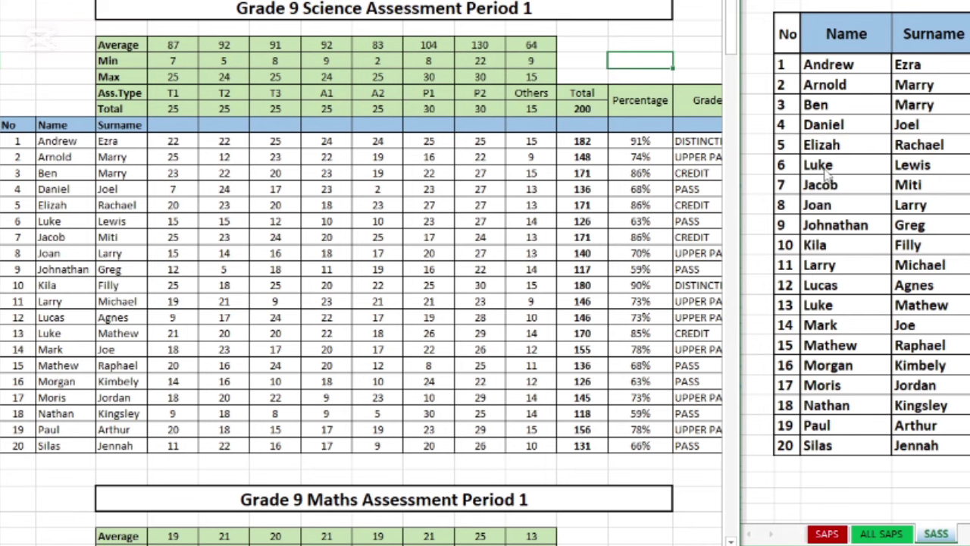
key("ctrl+z")
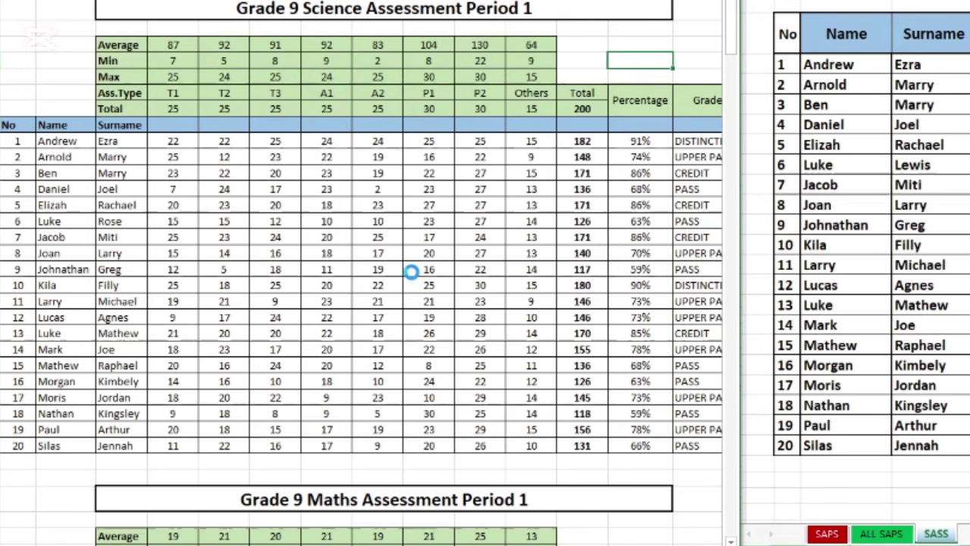
key("ctrl+z")
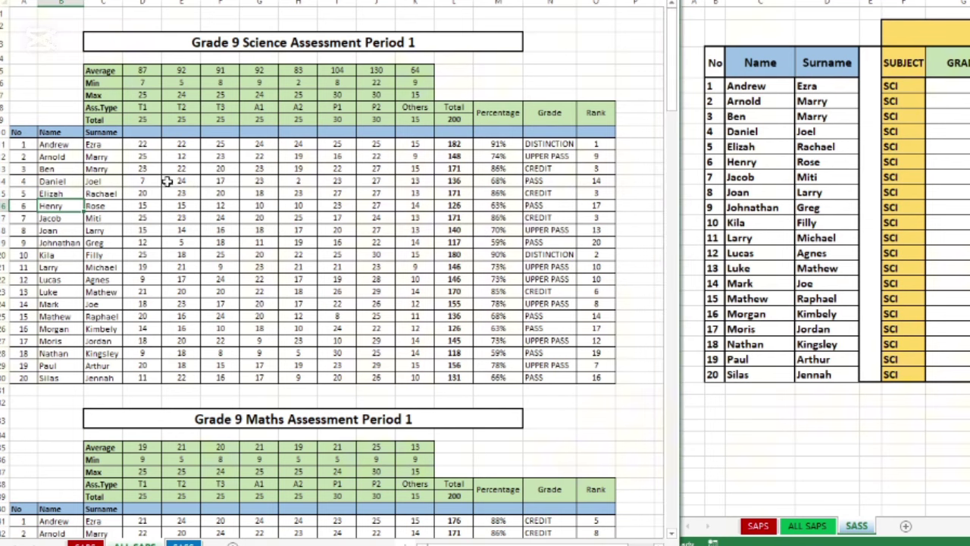
left_click(143, 144)
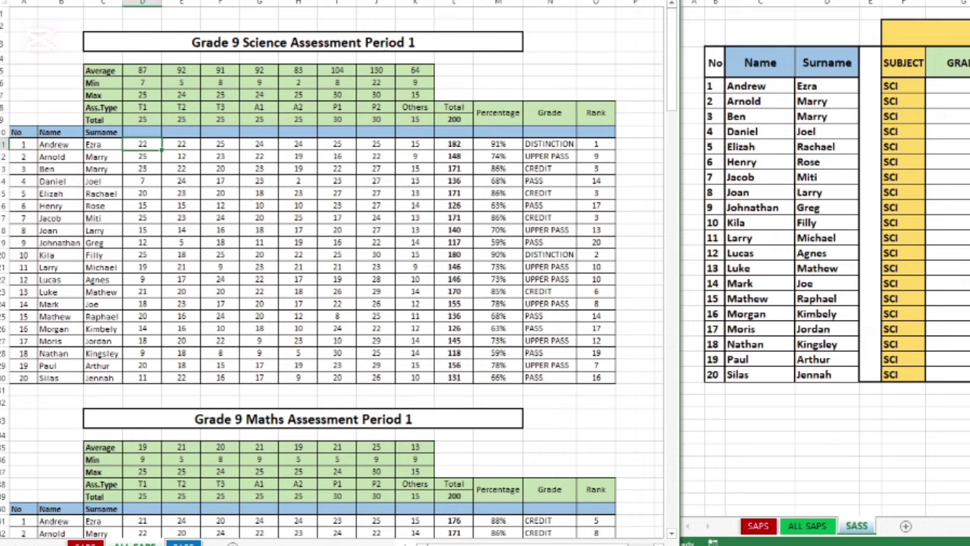
left_click(904, 399)
left_click(949, 87)
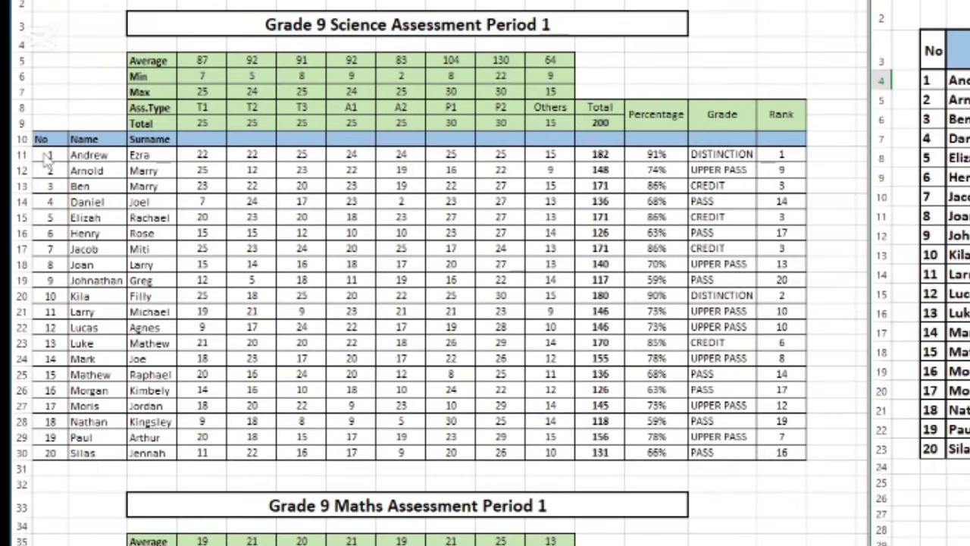
left_click(48, 156)
left_click_drag(45, 154, 789, 453)
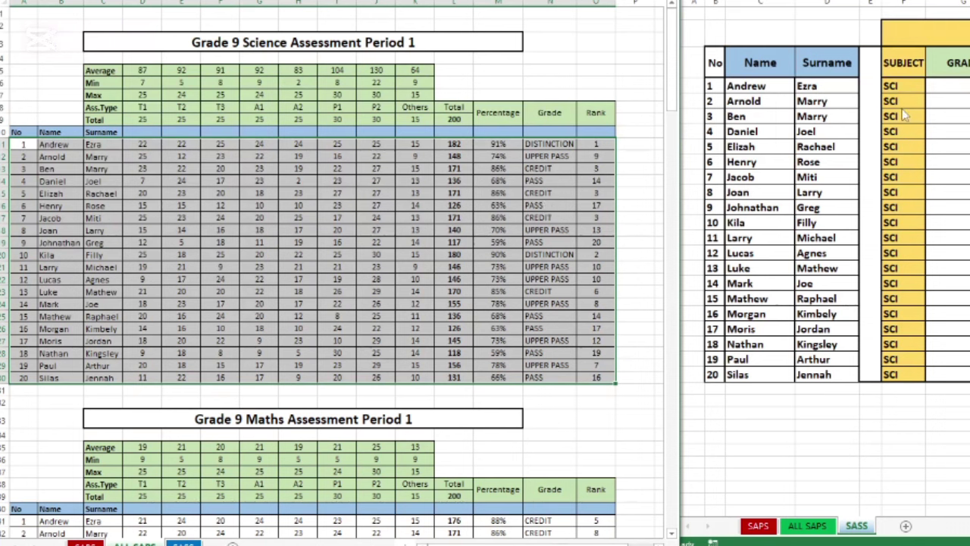
left_click(549, 206)
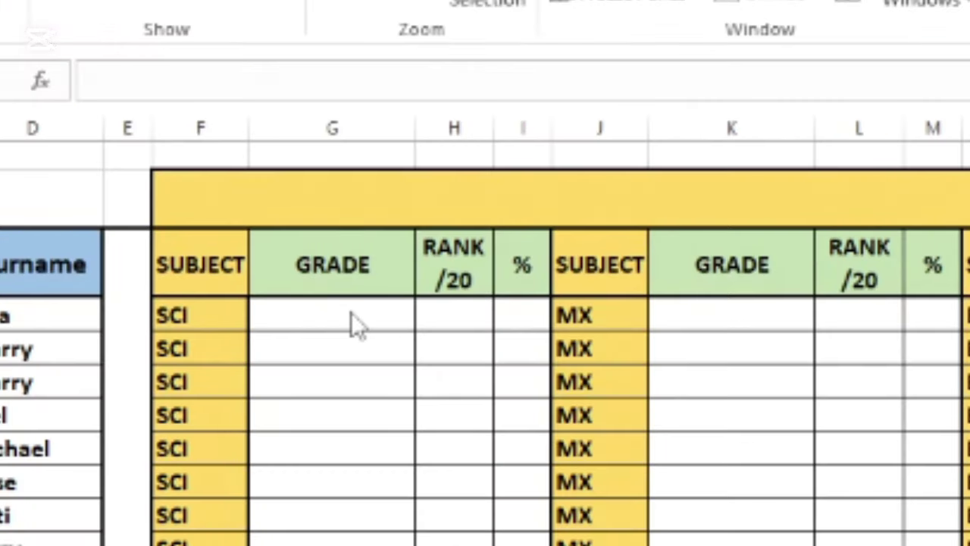
In the first SCI GRADE cell, start =VLOOKUP('ALL SAPS'!A11, using autocomplete.
left_click(349, 312)
type("=")
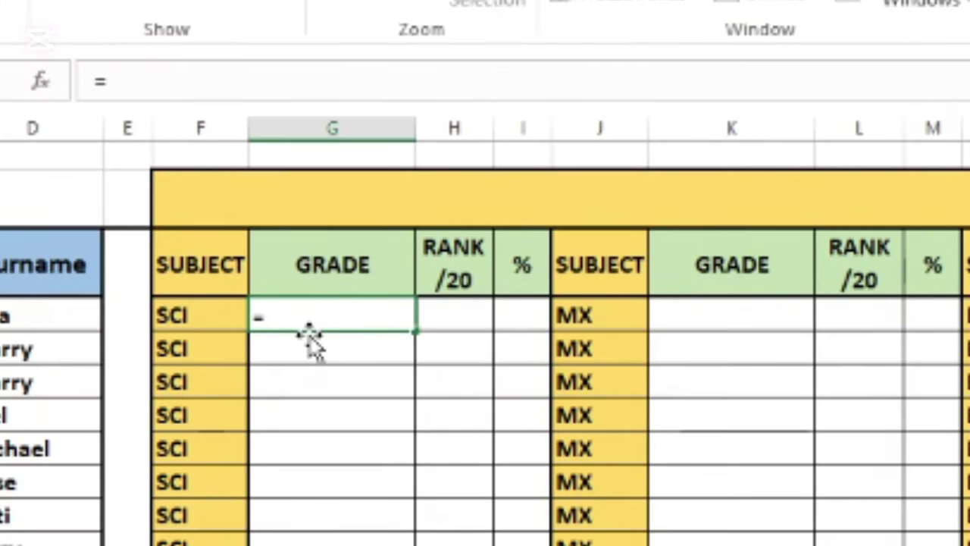
type("vl")
double_click(356, 350)
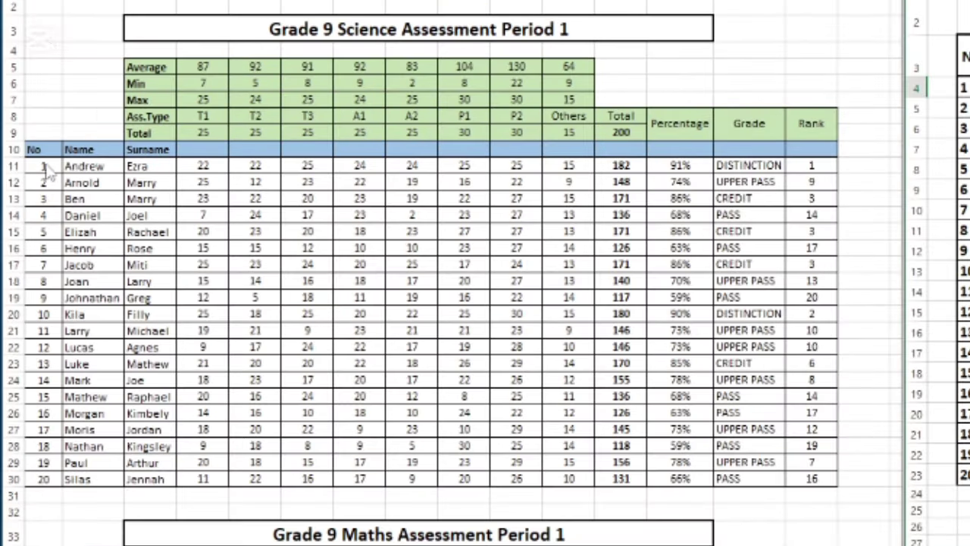
left_click(43, 172)
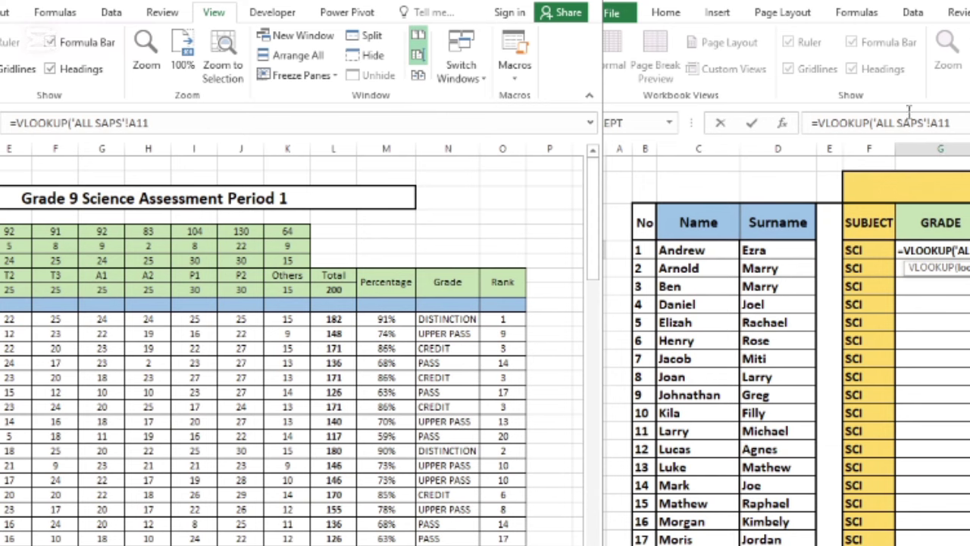
left_click(952, 124)
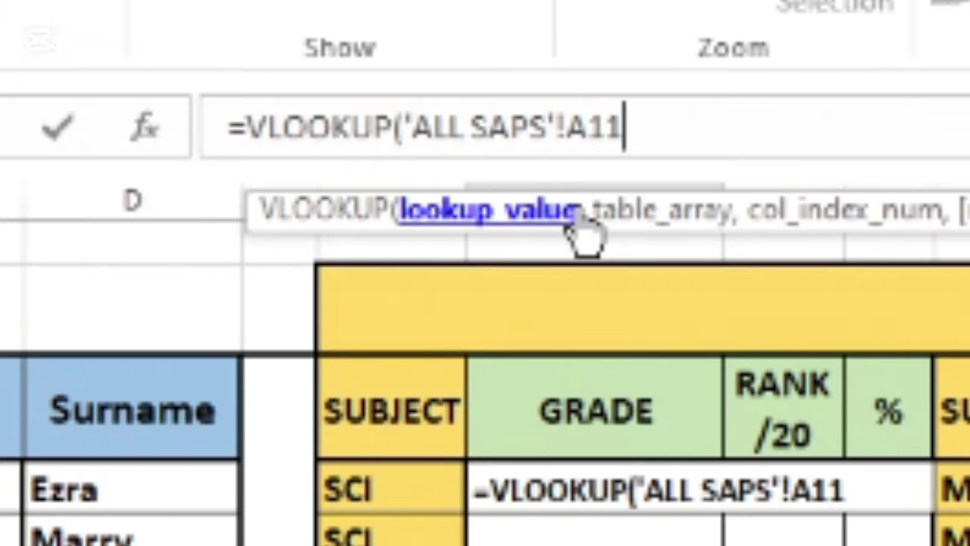
type(",")
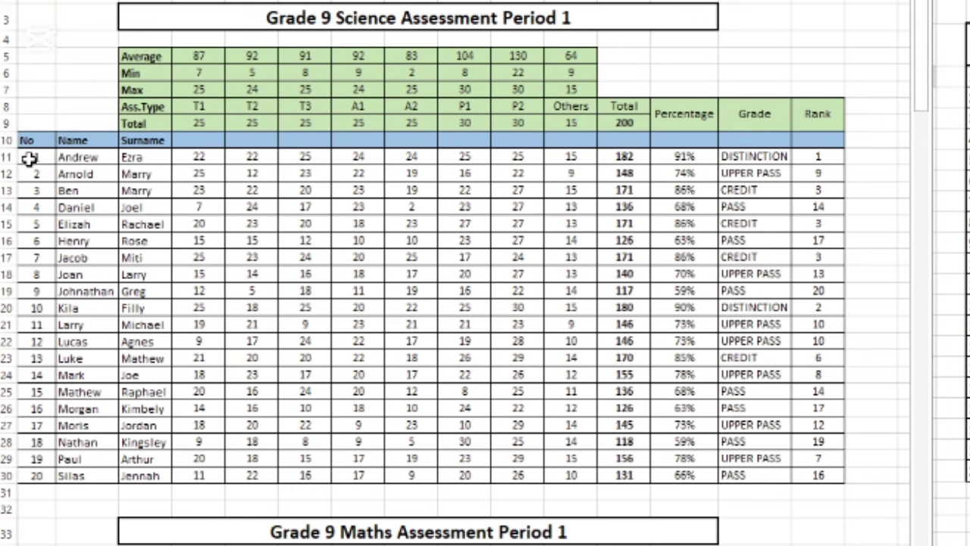
Finish the grade lookup with range 'ALL SAPS'!A11:O30, column 14 and TRUE, showing DISTINCTION.
left_click_drag(28, 157, 819, 476)
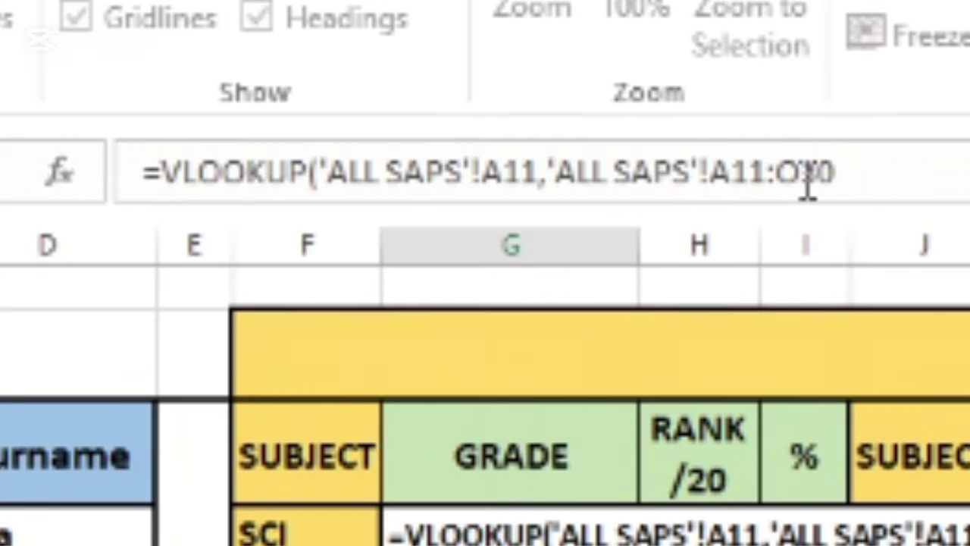
type(",")
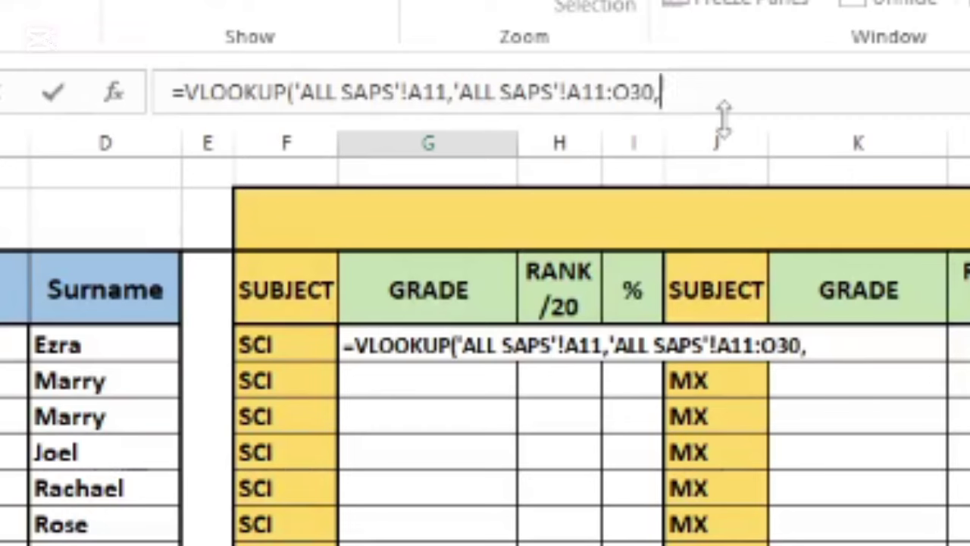
type("14")
type(",")
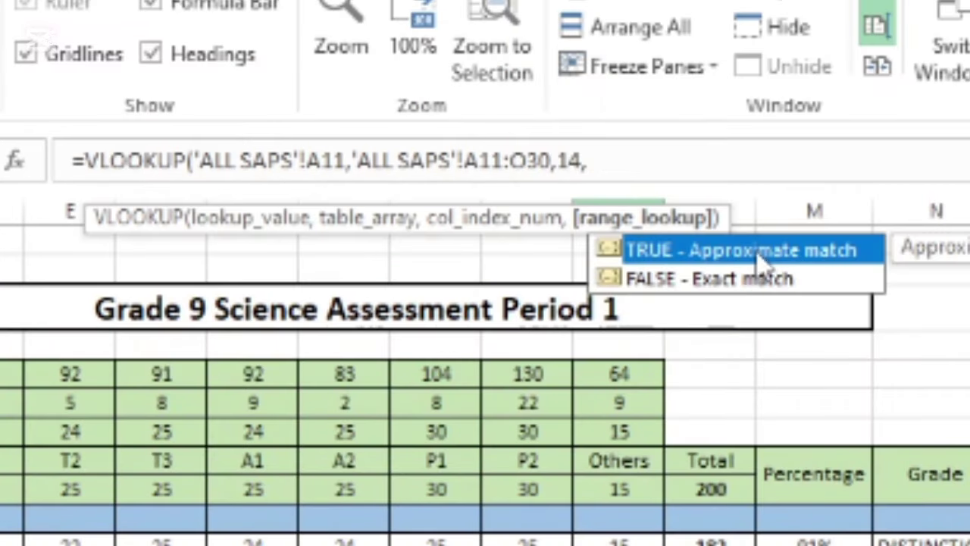
double_click(762, 261)
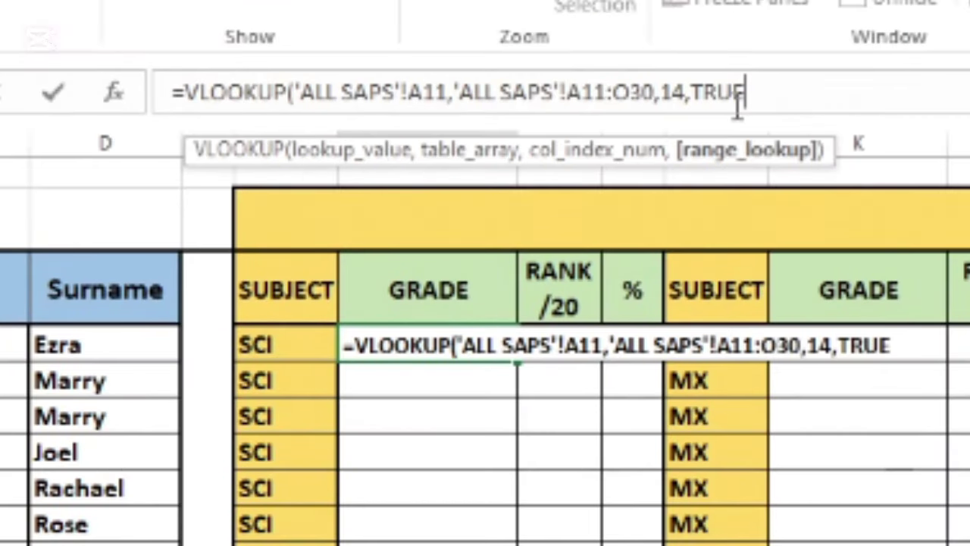
type(")")
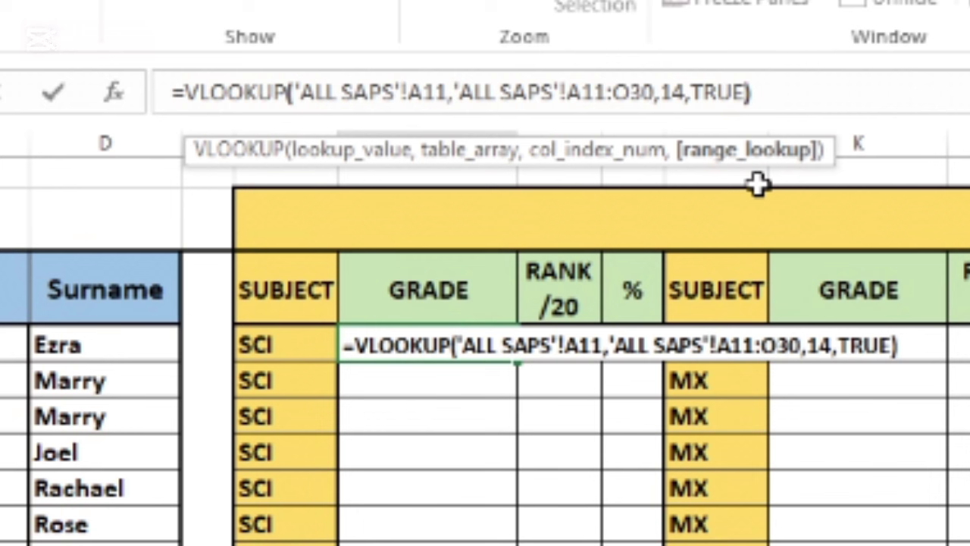
key("Return")
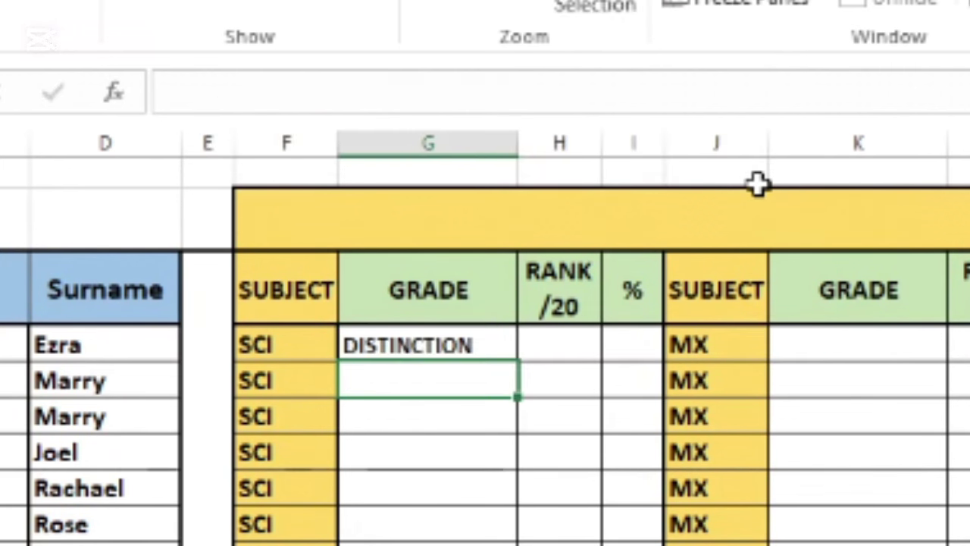
Fill the first SCI grade formula (DISTINCTION) down the GRADE column.
left_click(473, 343)
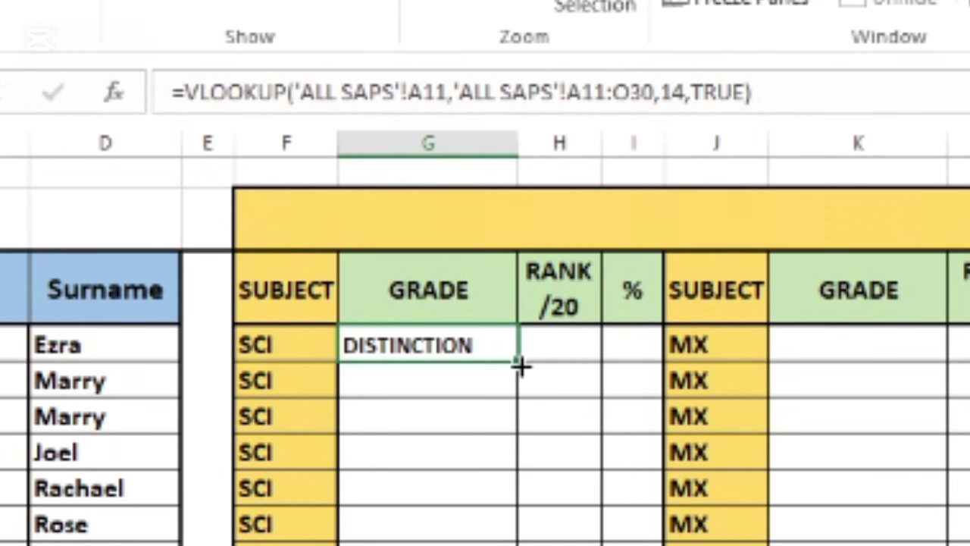
left_click_drag(520, 361, 500, 545)
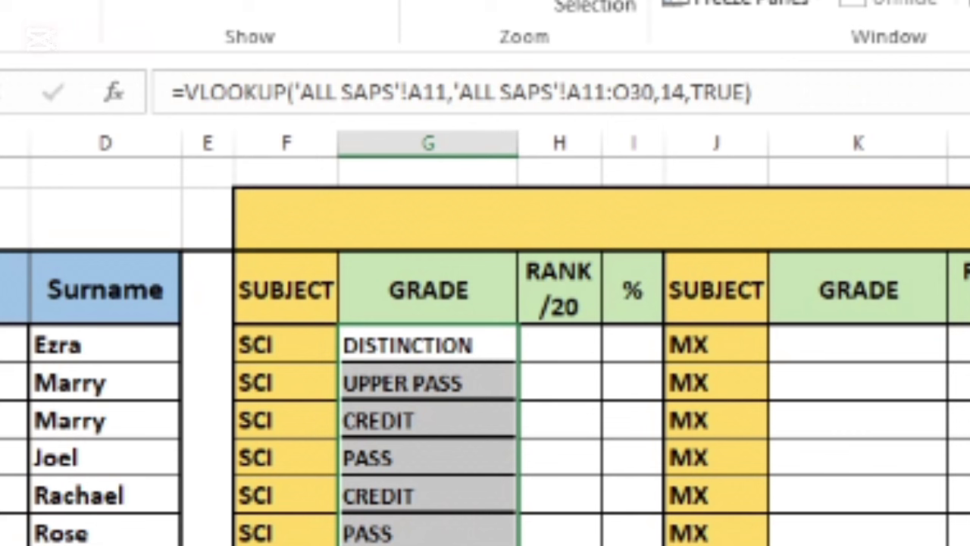
left_click(444, 346)
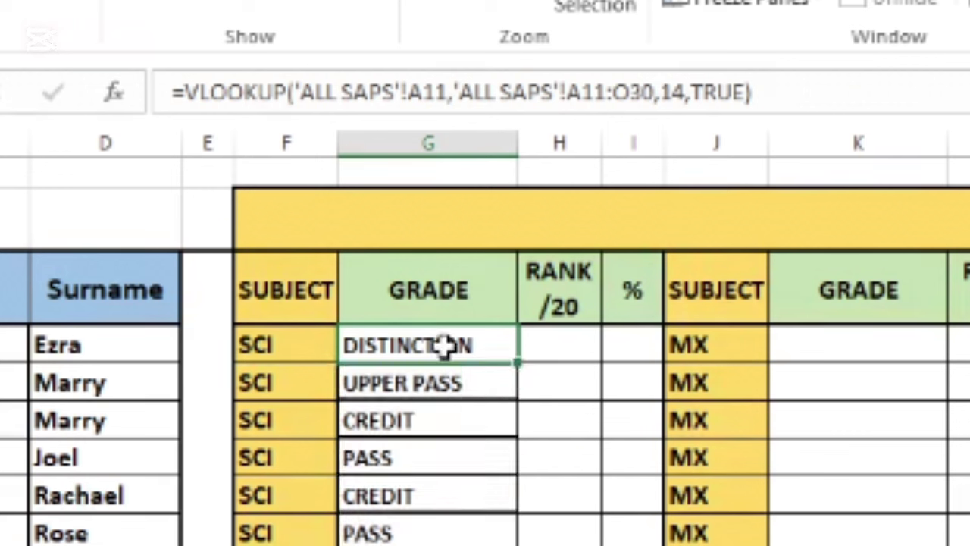
Compare the filled grade formulas' shifted references against the last row of the ALL SAPS table.
left_click(470, 383)
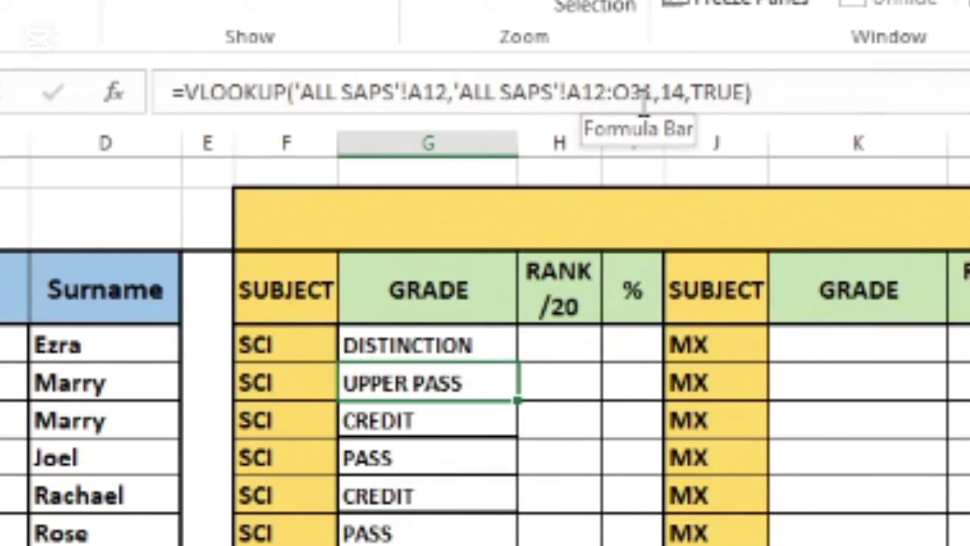
left_click(466, 343)
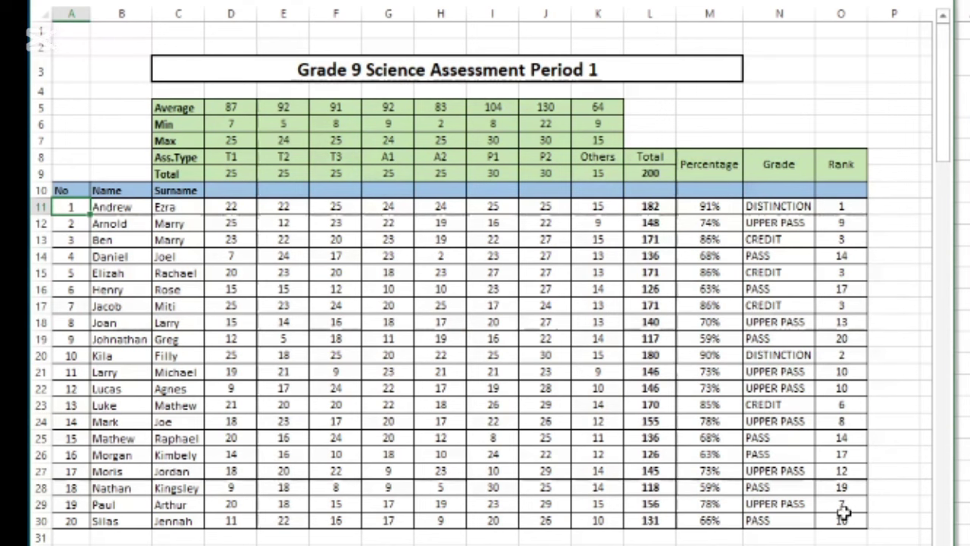
left_click(843, 517)
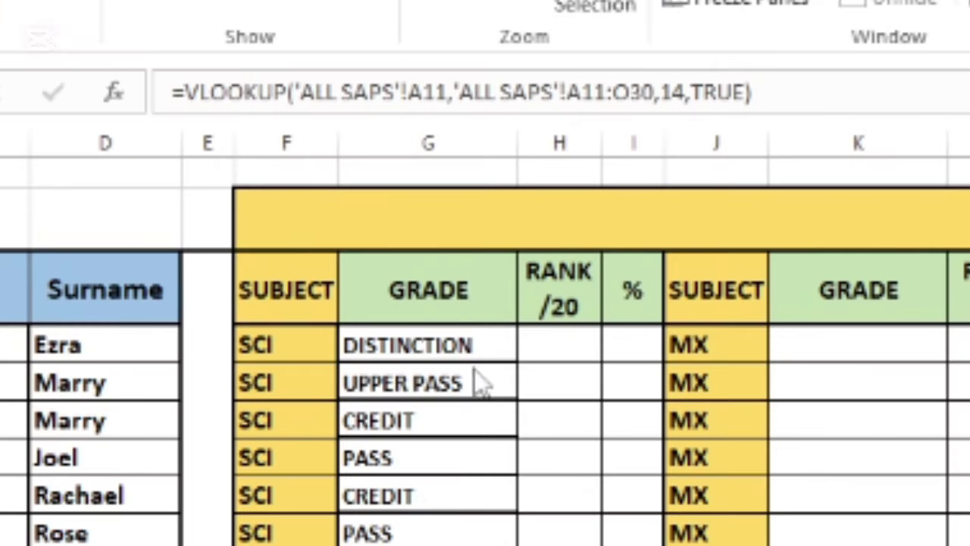
left_click(472, 345)
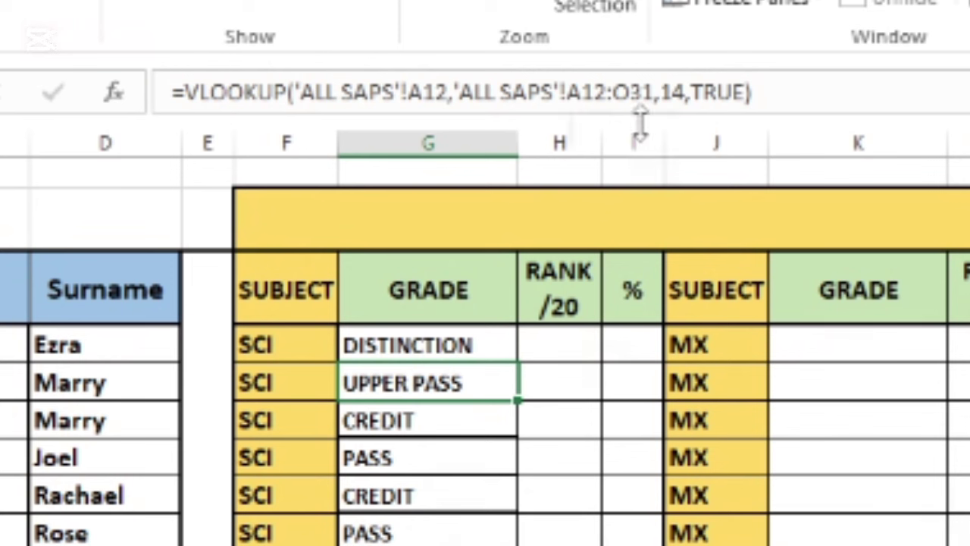
left_click(459, 345)
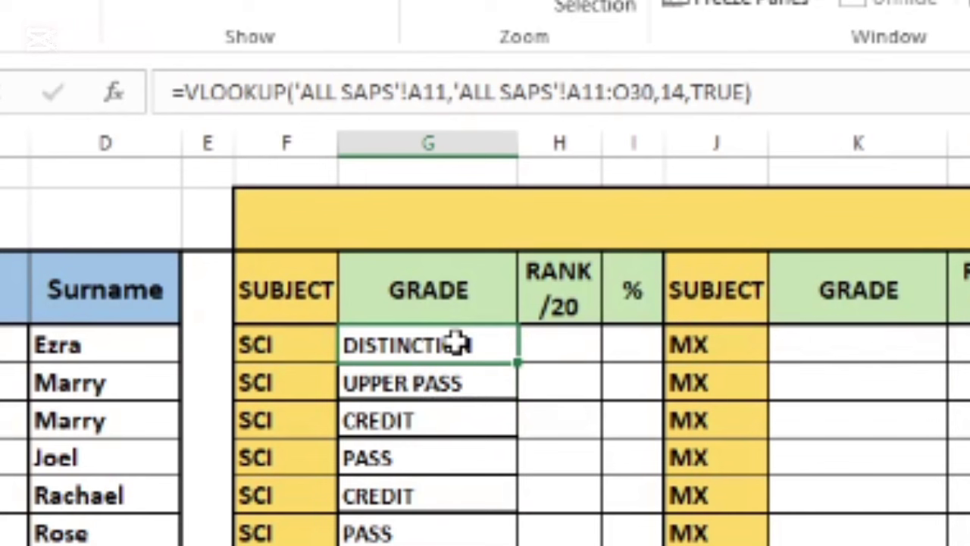
Lock the grade lookup range to 'ALL SAPS'!$A$11:$O$30 and refill column G.
left_click(571, 92)
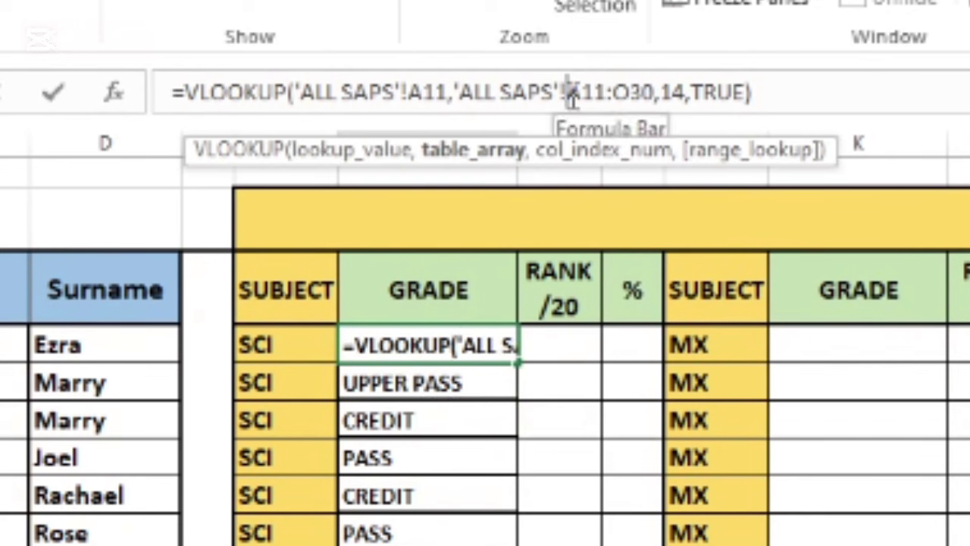
type("$")
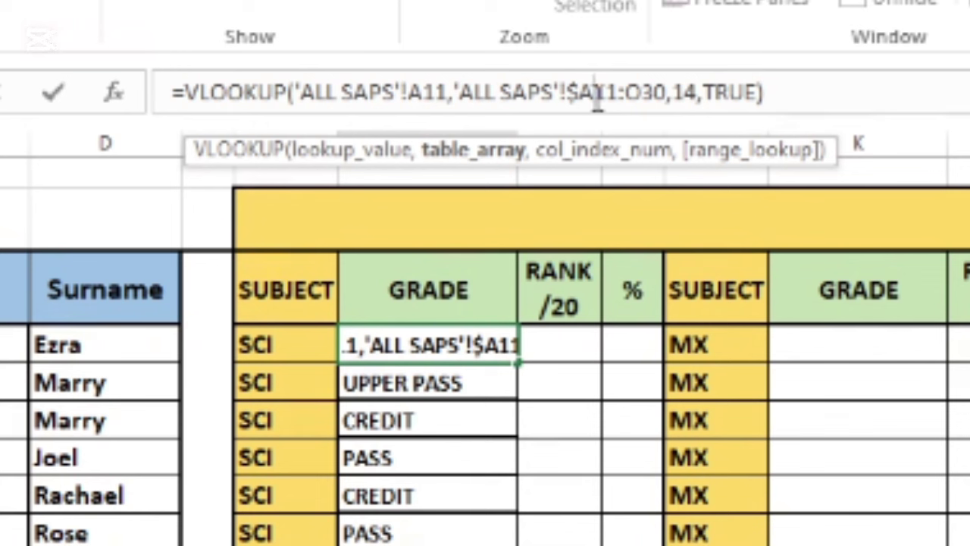
type("$")
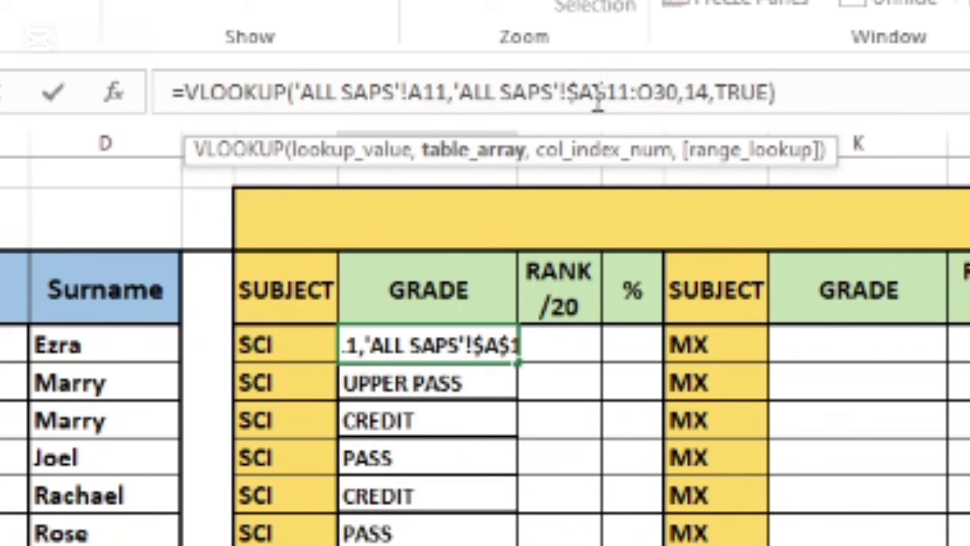
left_click(641, 92)
type("$")
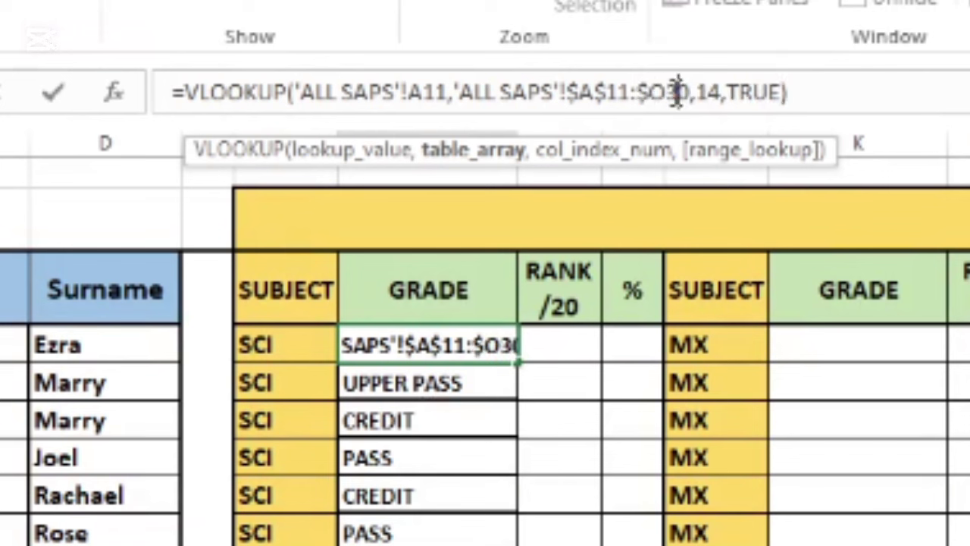
left_click(668, 97)
type("$")
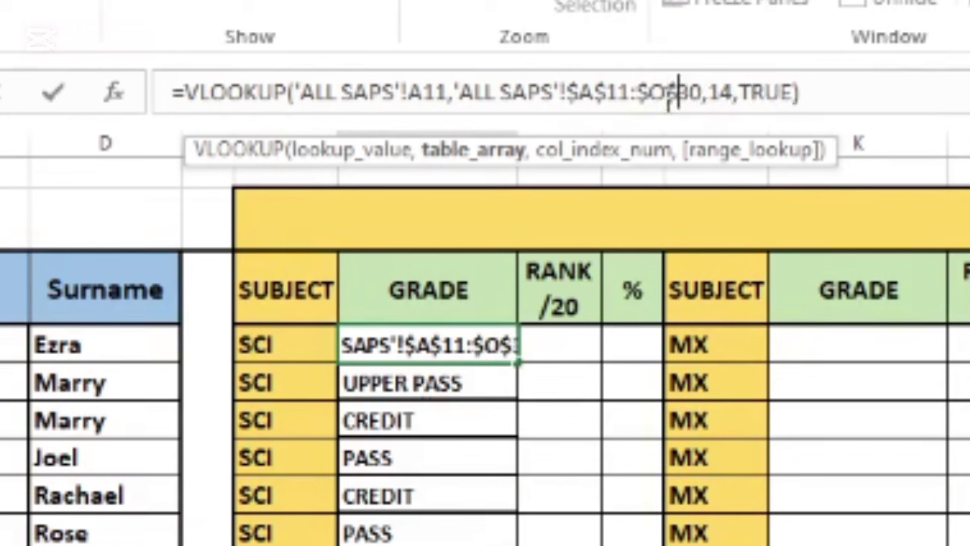
left_click(829, 93)
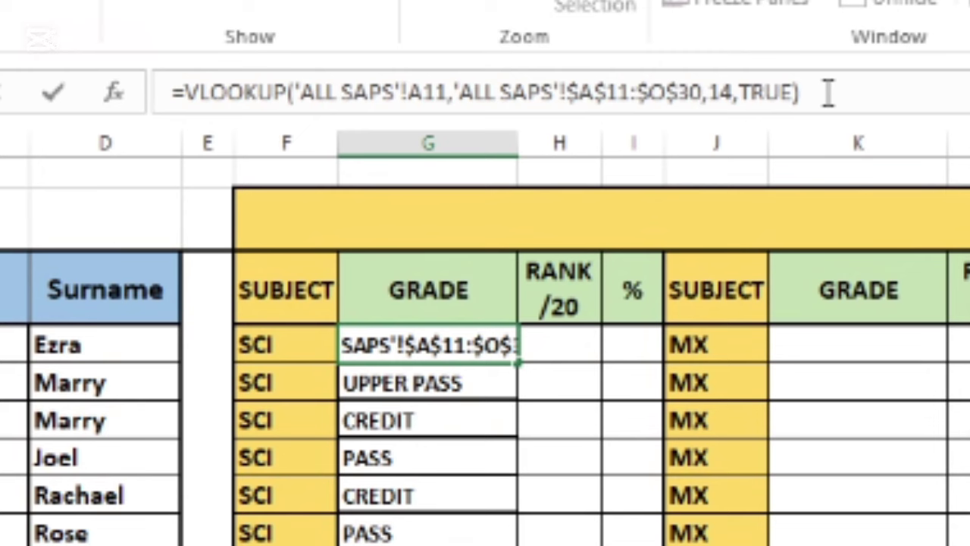
key("ctrl+Return")
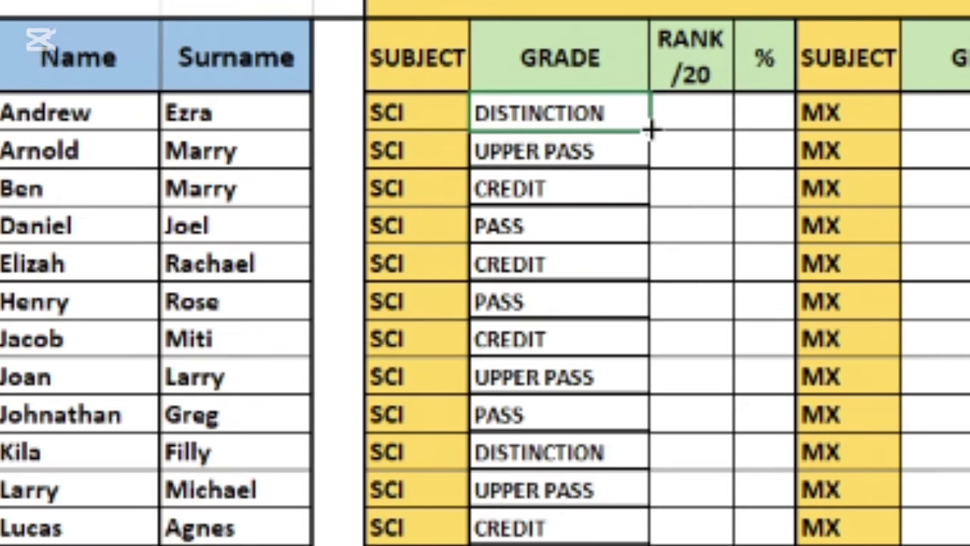
left_click_drag(517, 363, 490, 545)
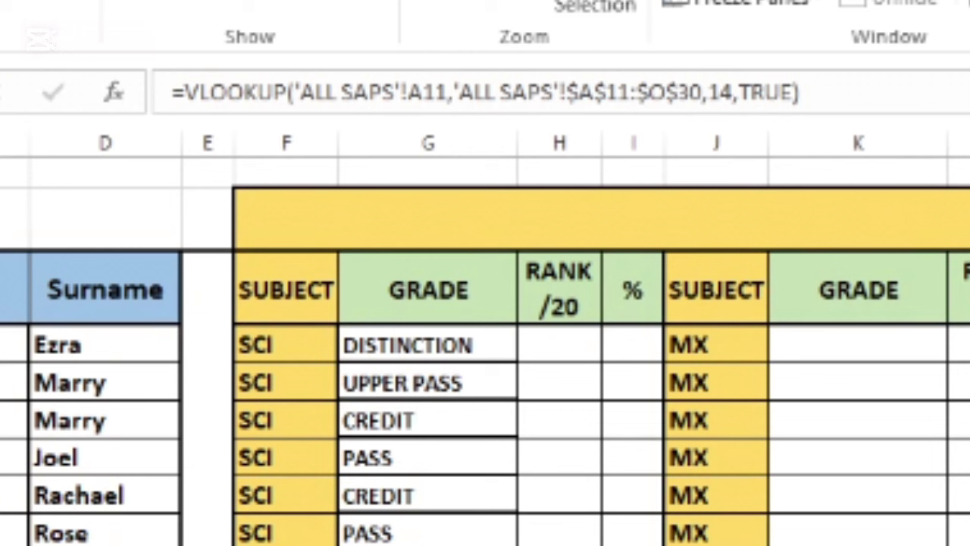
left_click(559, 454)
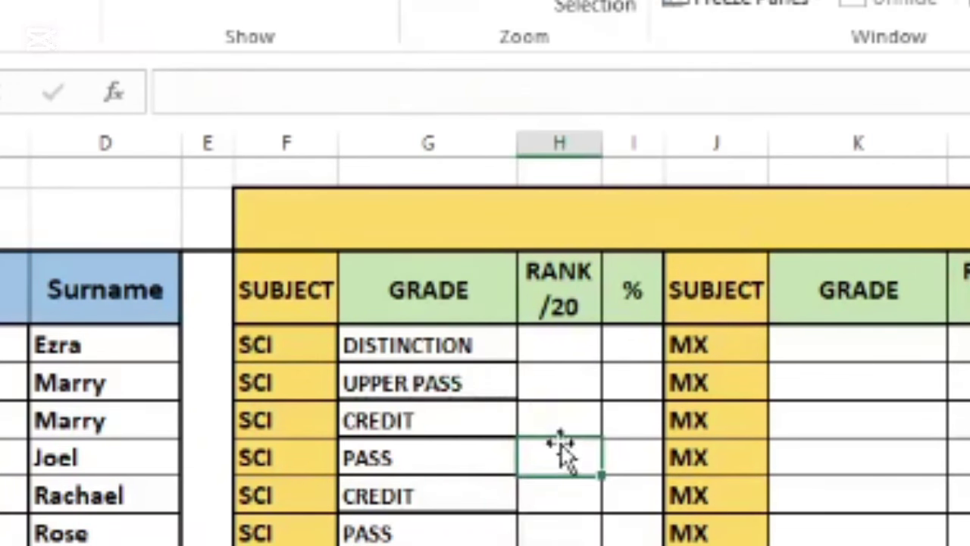
Copy the first grade formula across into the RANK and % cells.
left_click(486, 346)
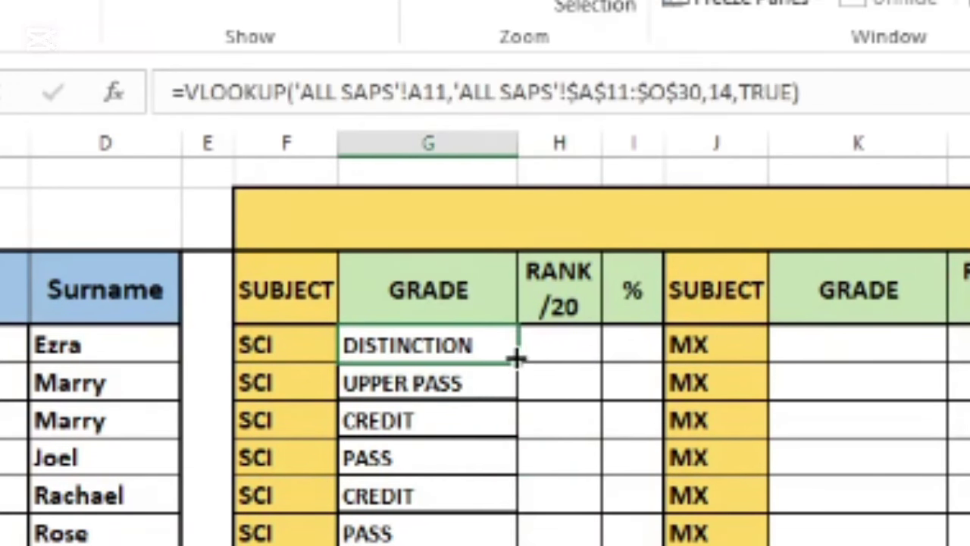
left_click_drag(516, 360, 637, 362)
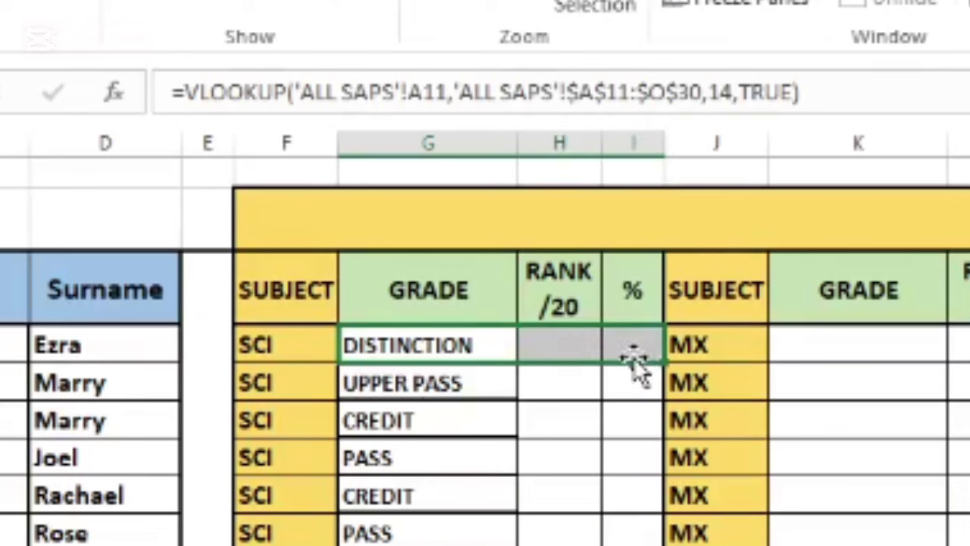
left_click(622, 403)
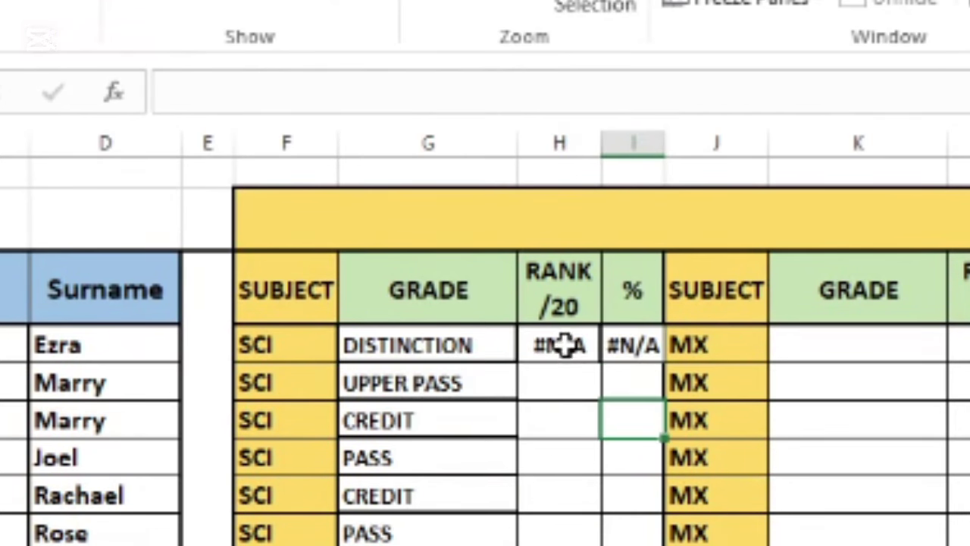
left_click(562, 345)
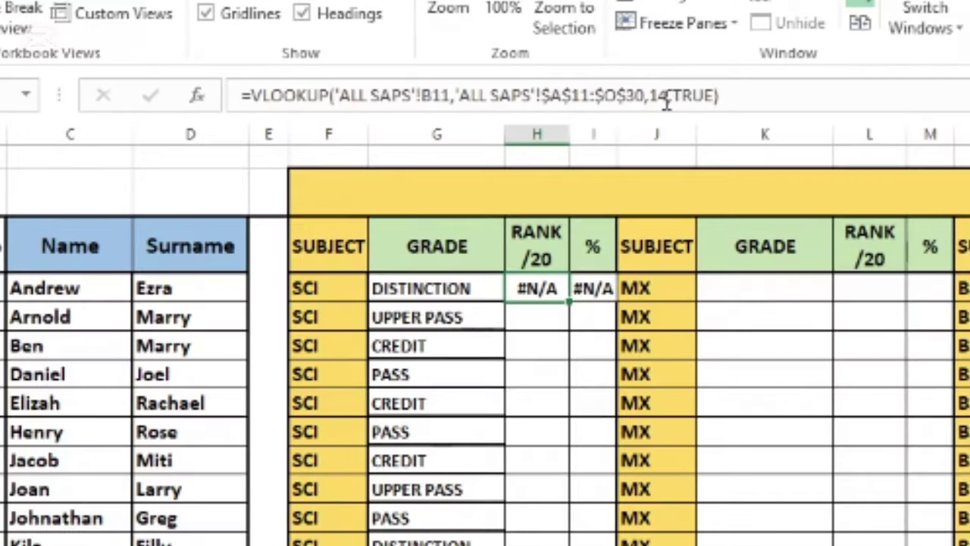
Change the rank formula to look up 'ALL SAPS'!A11 and return column 15.
left_click(665, 95)
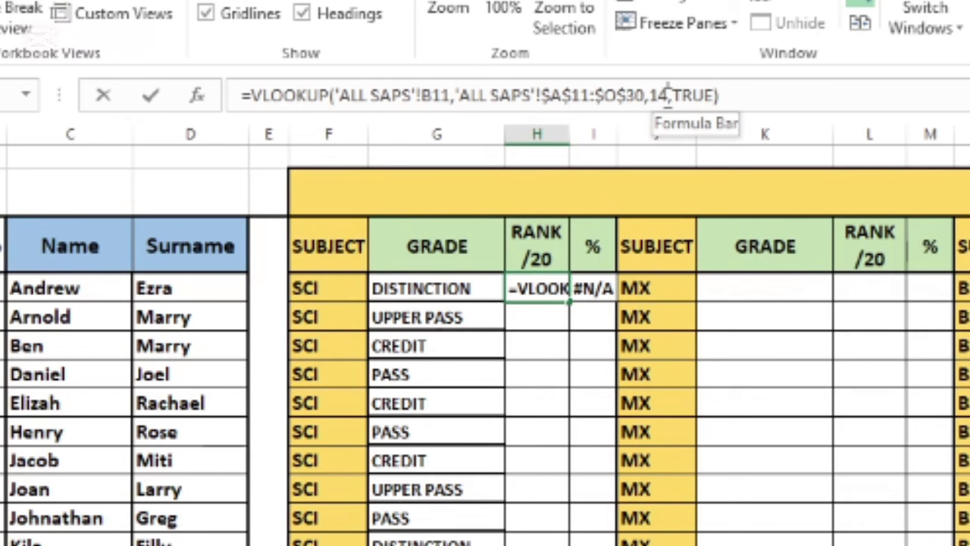
left_click(668, 95)
key("BackSpace")
type("5")
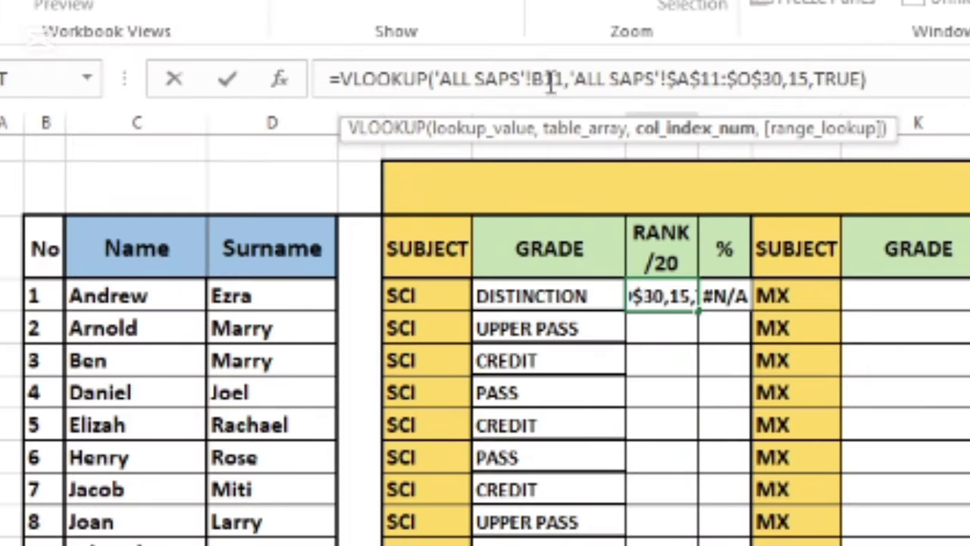
left_click(543, 79)
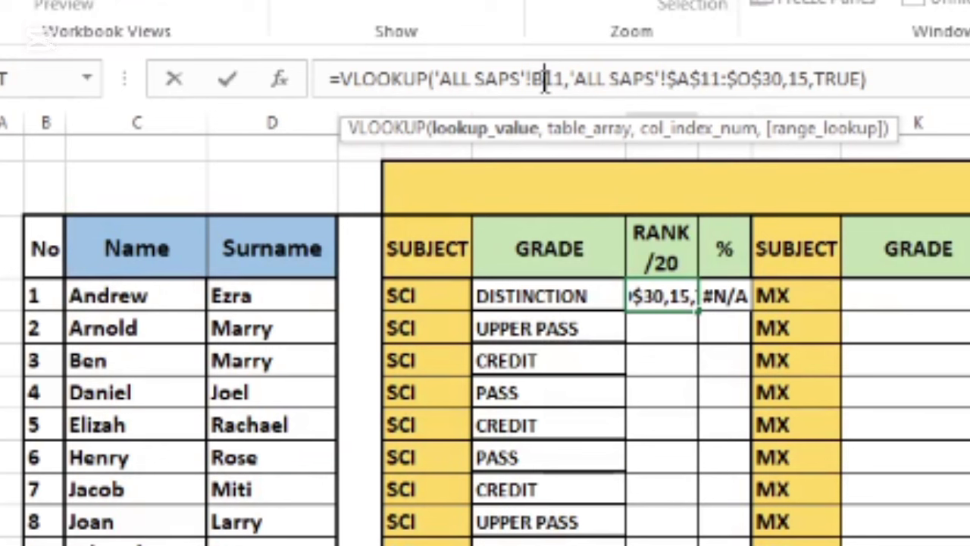
key("BackSpace")
type("A")
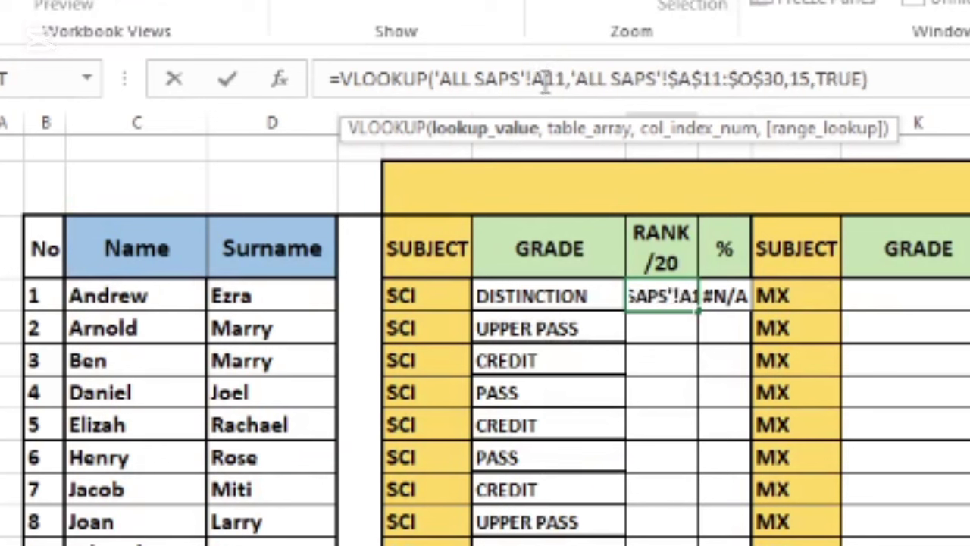
left_click(932, 82)
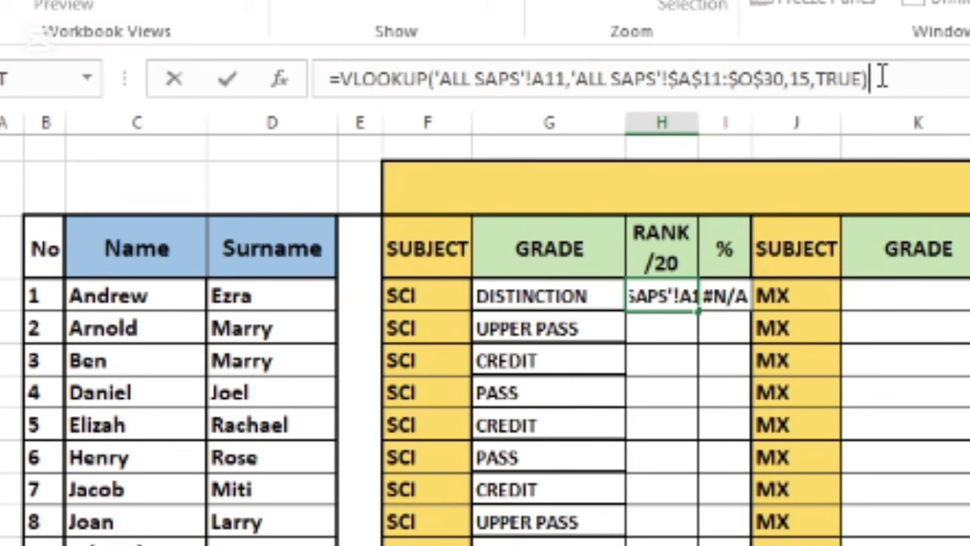
key("Return")
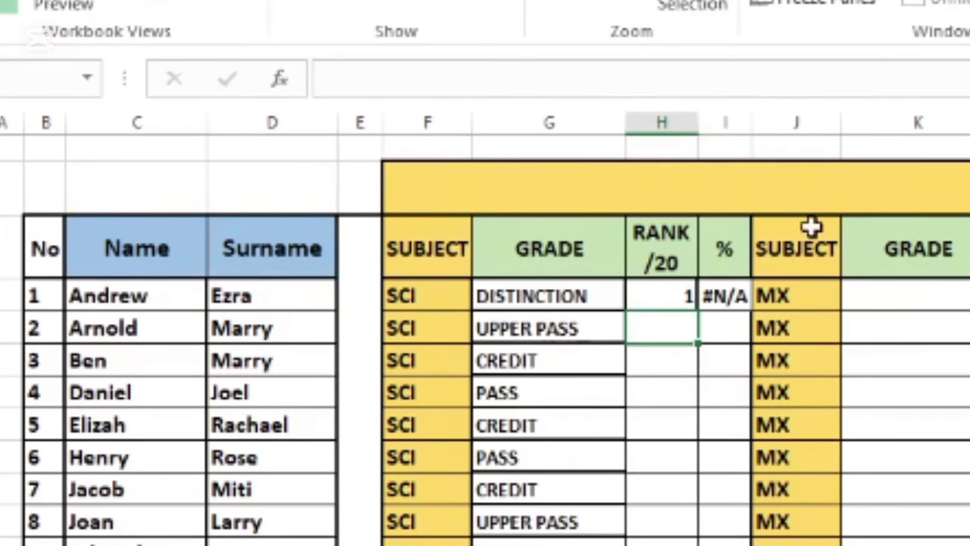
Fill the rank formula from H4 down to row 23.
left_click(679, 297)
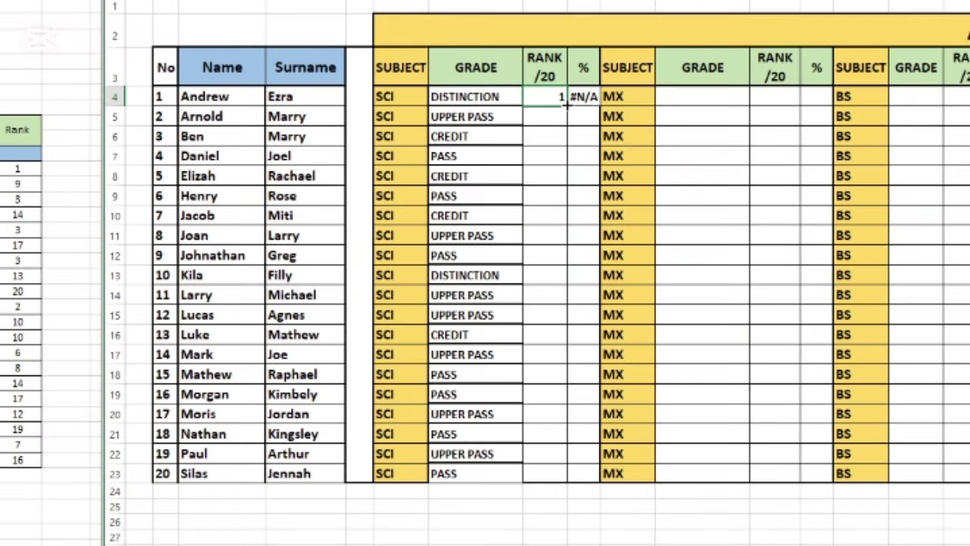
left_click_drag(567, 105, 578, 482)
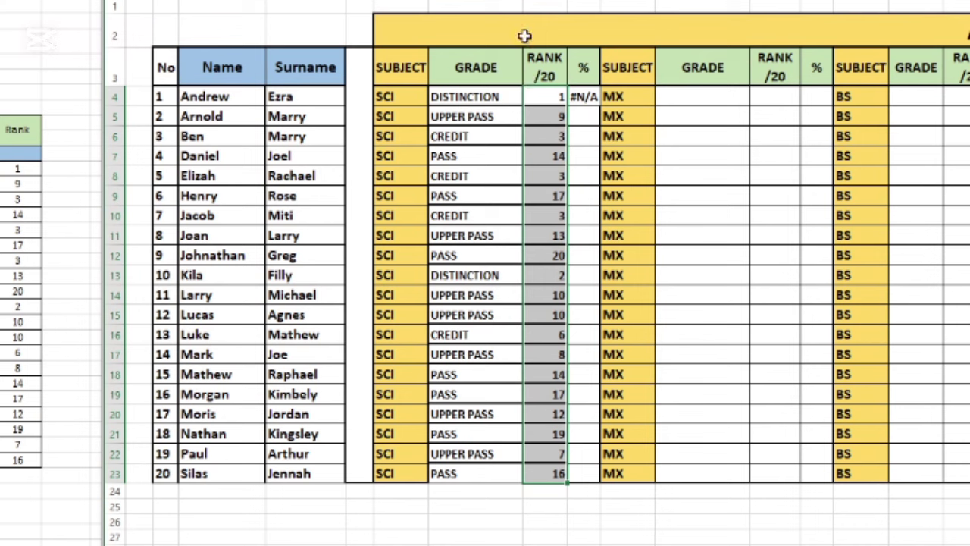
left_click(582, 96)
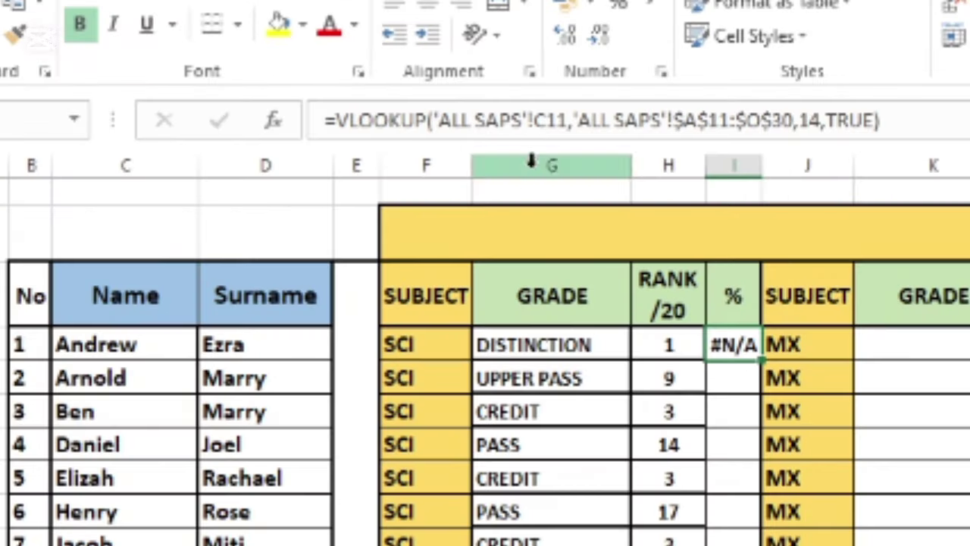
Set the % formula to look up 'ALL SAPS'!A11 with column index 13, then fill to row 23.
left_click(545, 120)
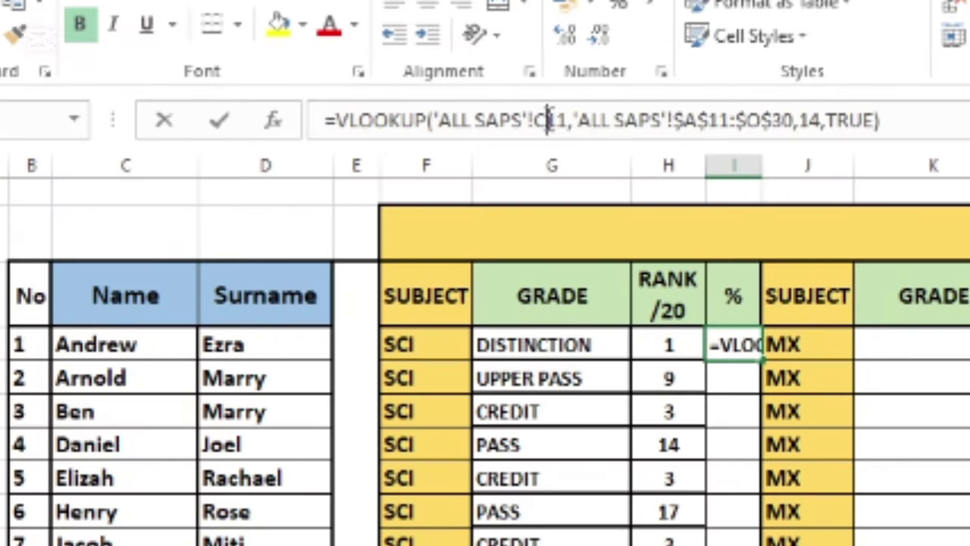
key("BackSpace")
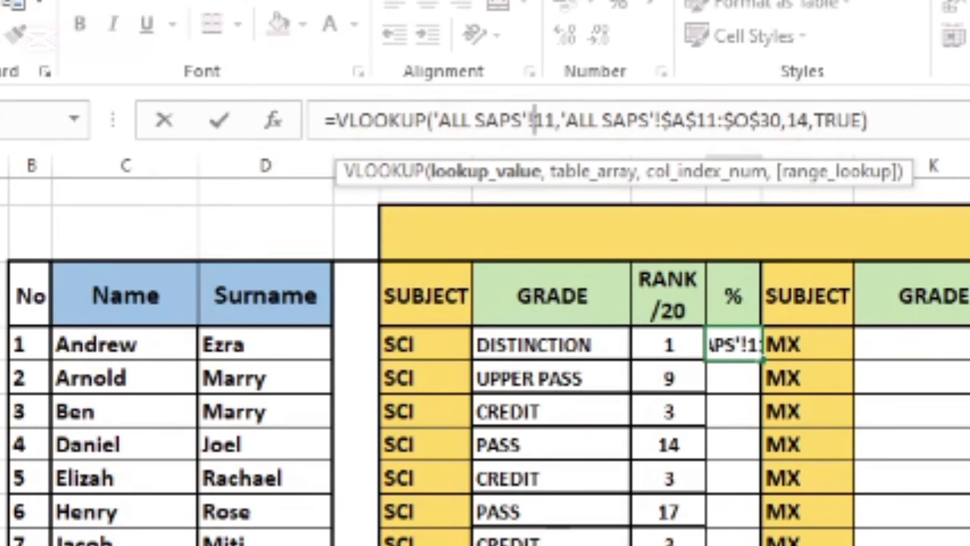
type("A")
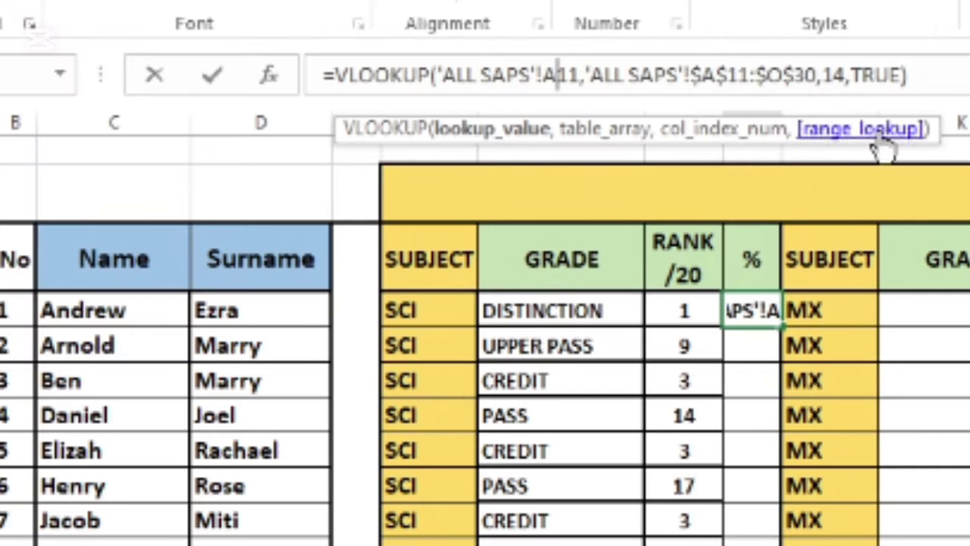
left_click(845, 74)
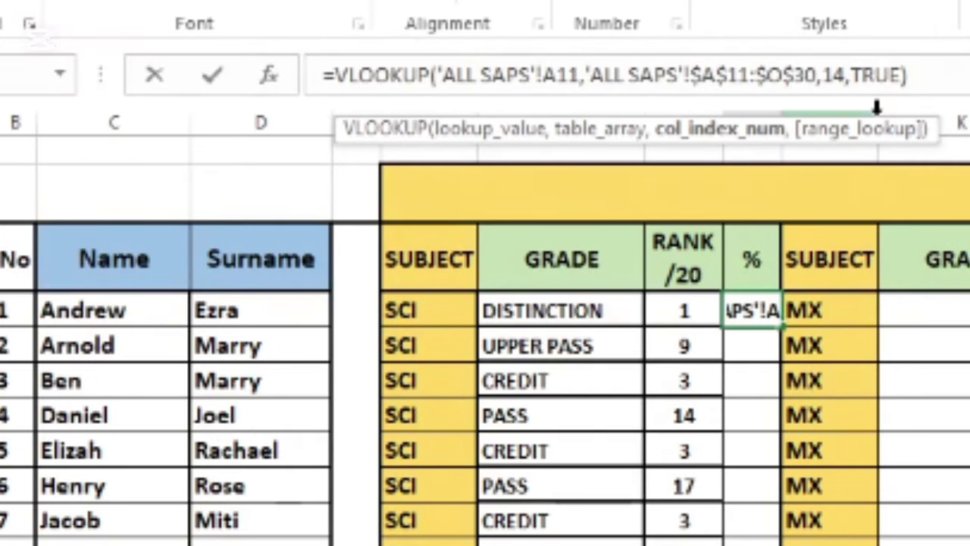
key("BackSpace")
type("3")
left_click(954, 76)
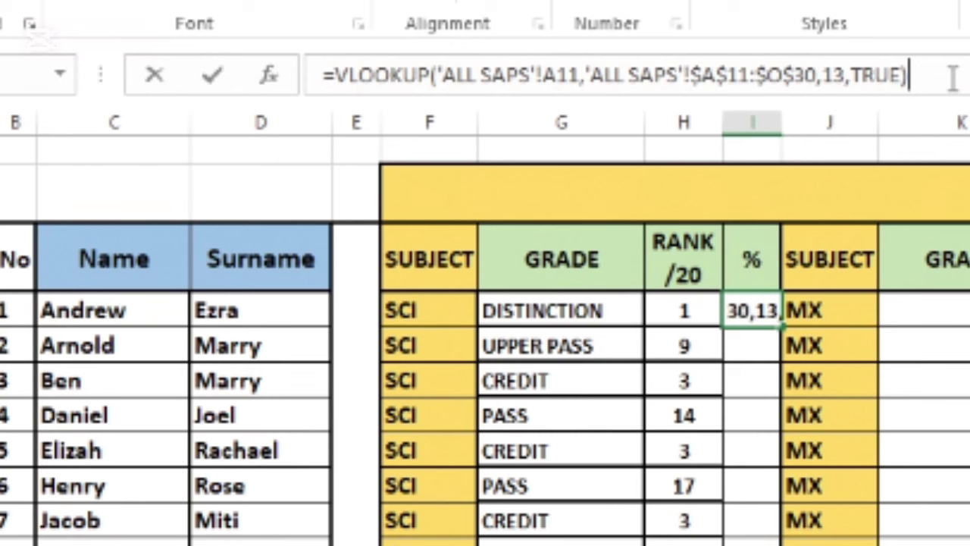
left_click(774, 299)
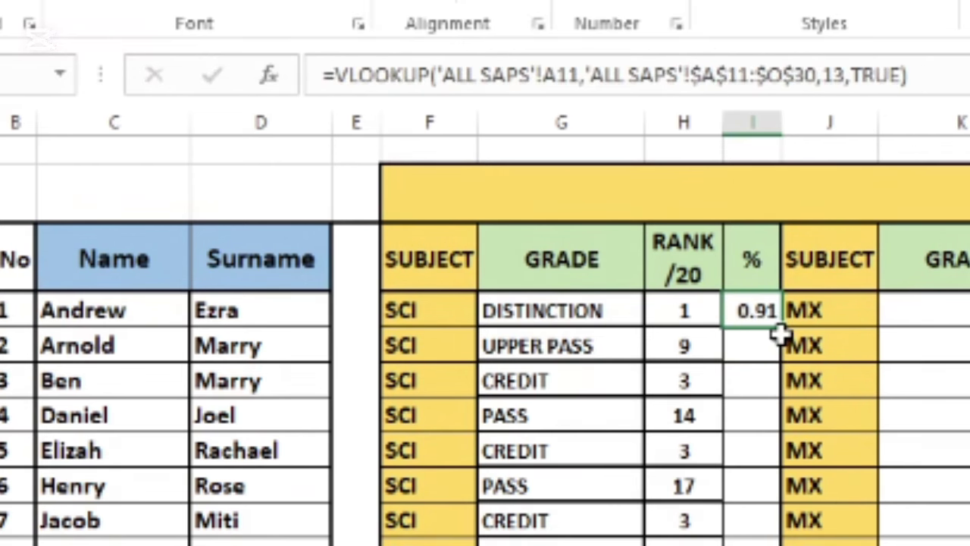
left_click_drag(781, 325, 739, 545)
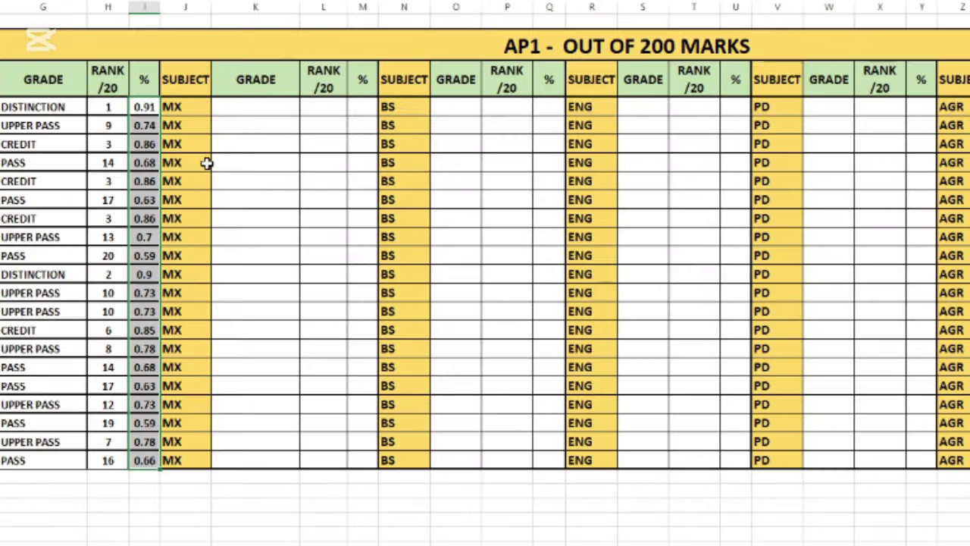
Apply Percent Style to the column I values so they read 91% down to 66%.
left_click(309, 175)
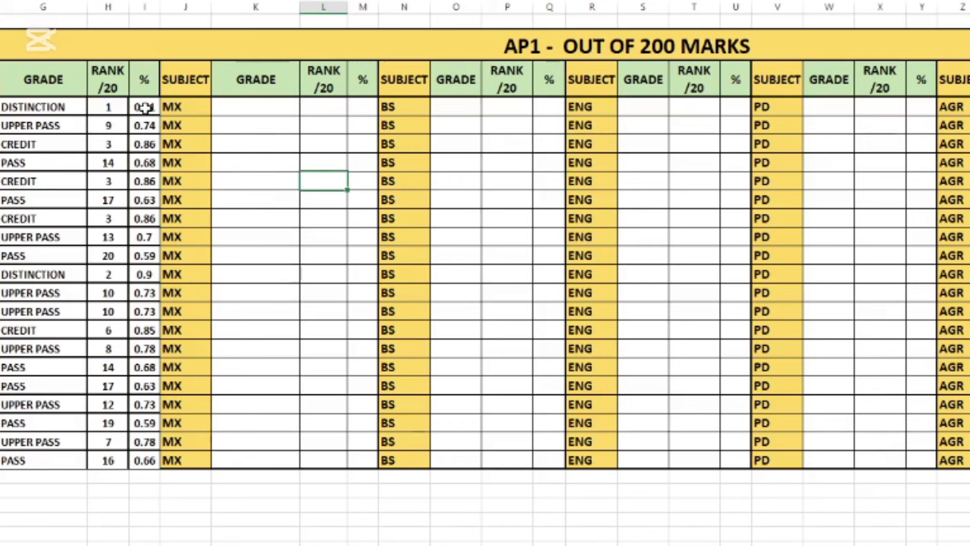
left_click_drag(144, 108, 87, 423)
left_click_drag(88, 423, 144, 460)
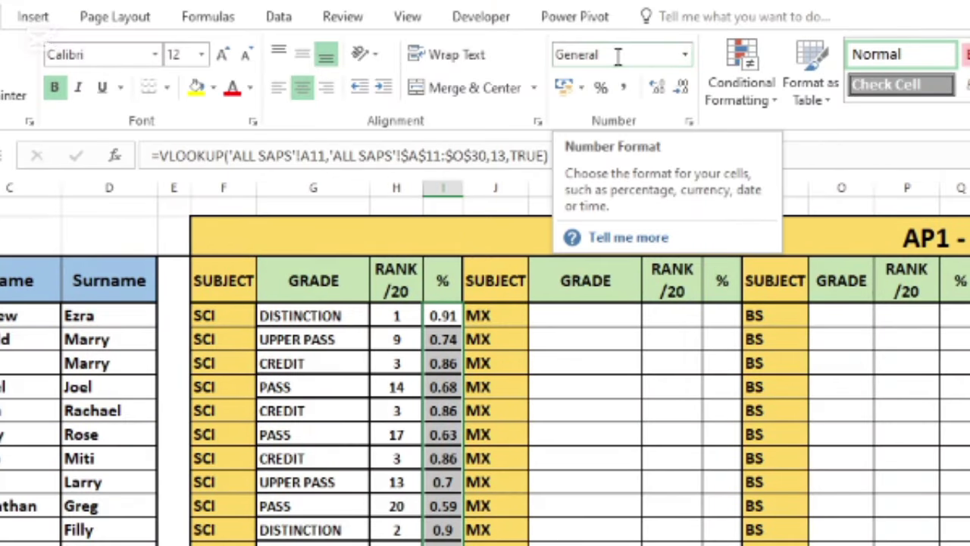
left_click(686, 56)
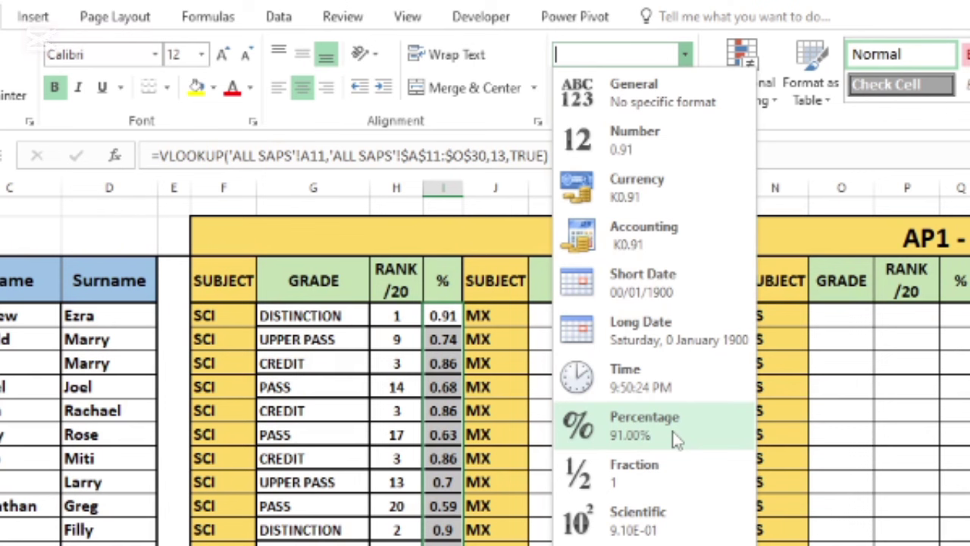
left_click(604, 95)
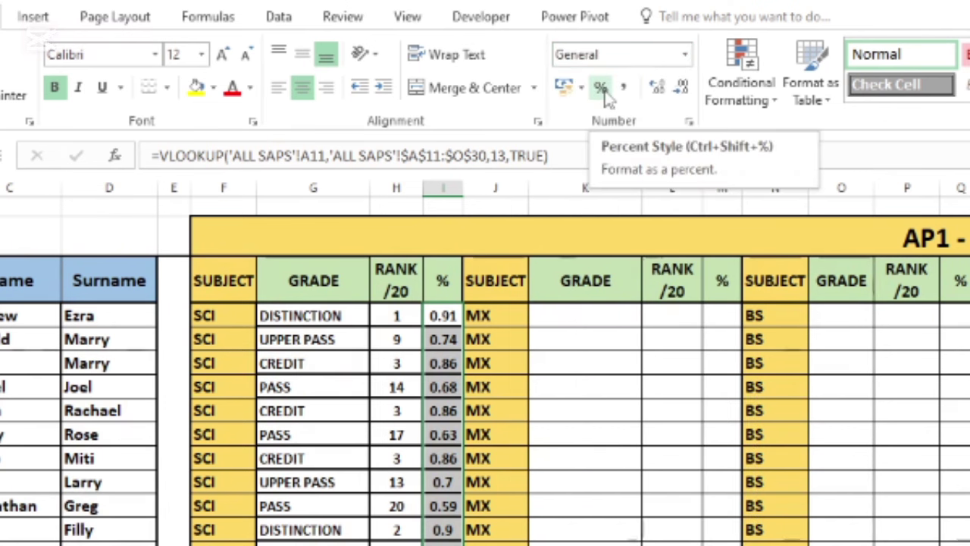
left_click(604, 92)
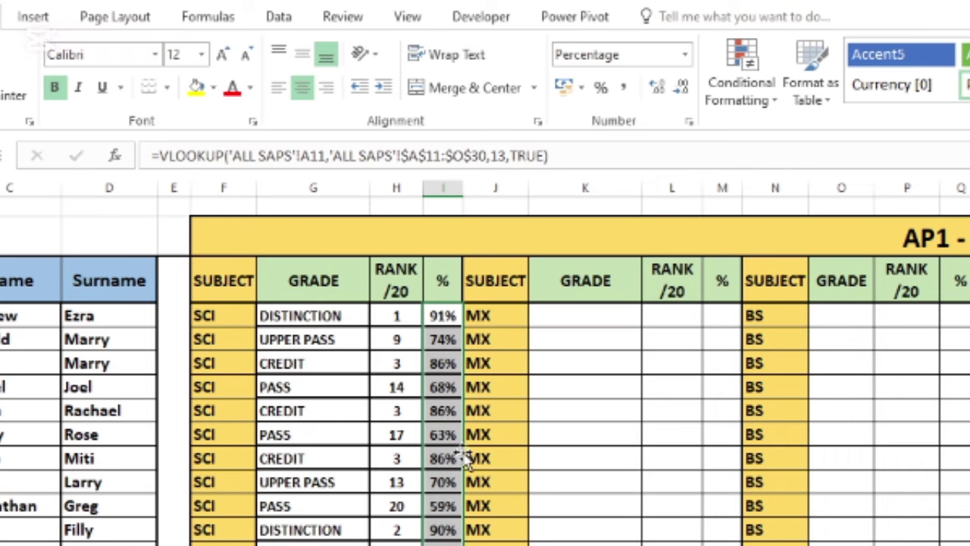
left_click(585, 316)
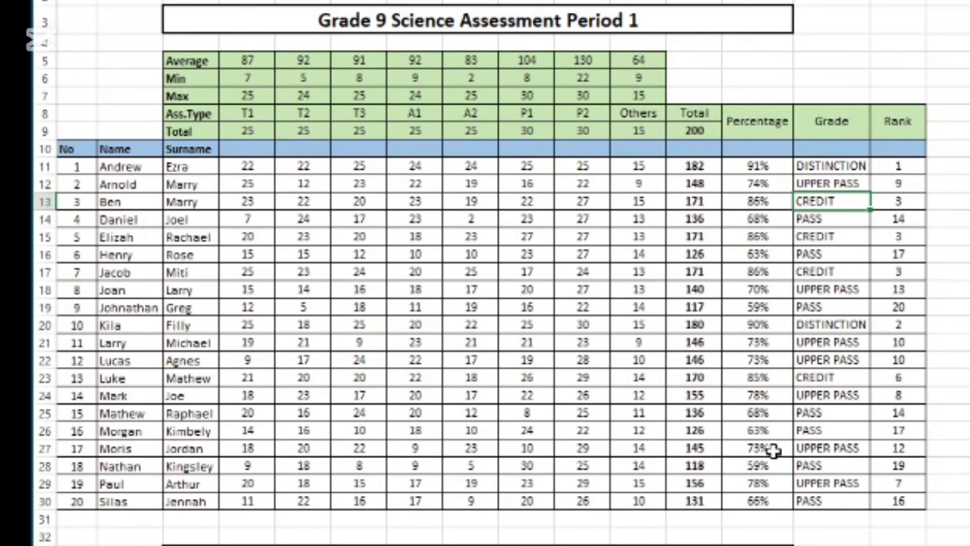
Enter student 17's new marks: T1 24, T2 23, A1 23 and P1 28.
left_click(901, 449)
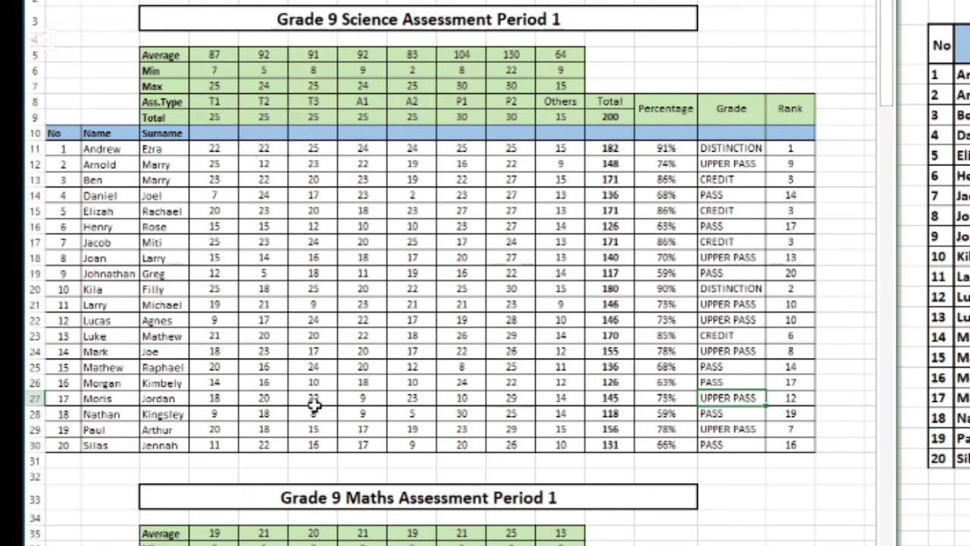
left_click(227, 398)
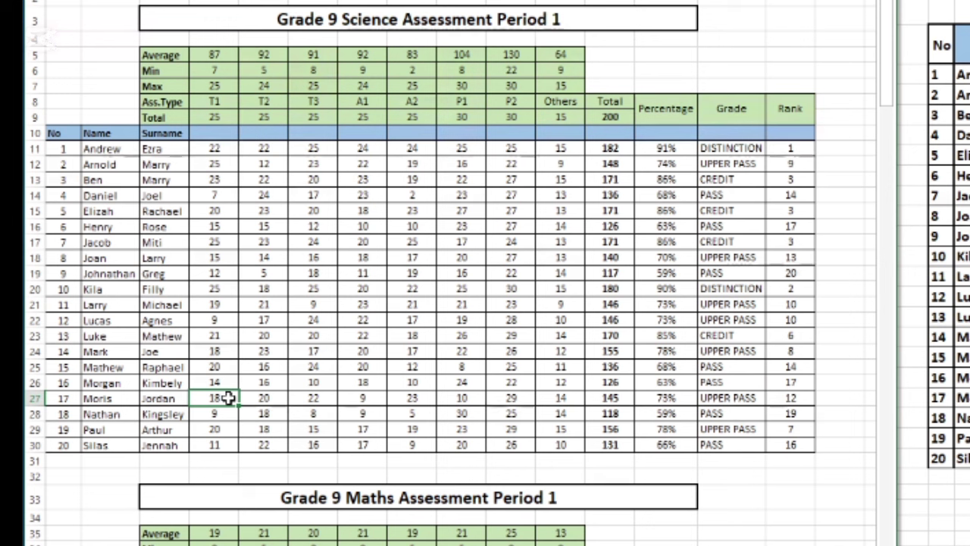
type("24")
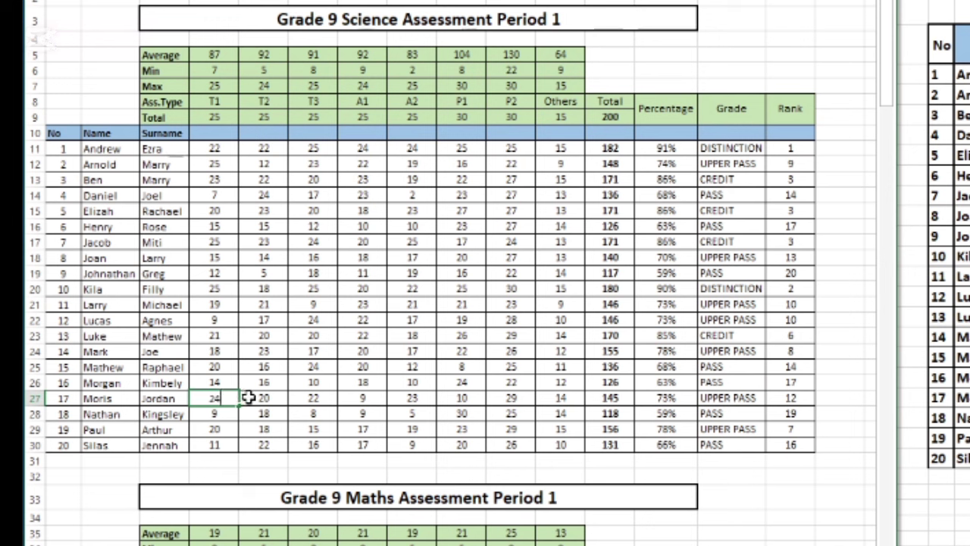
key("Tab")
key("Tab")
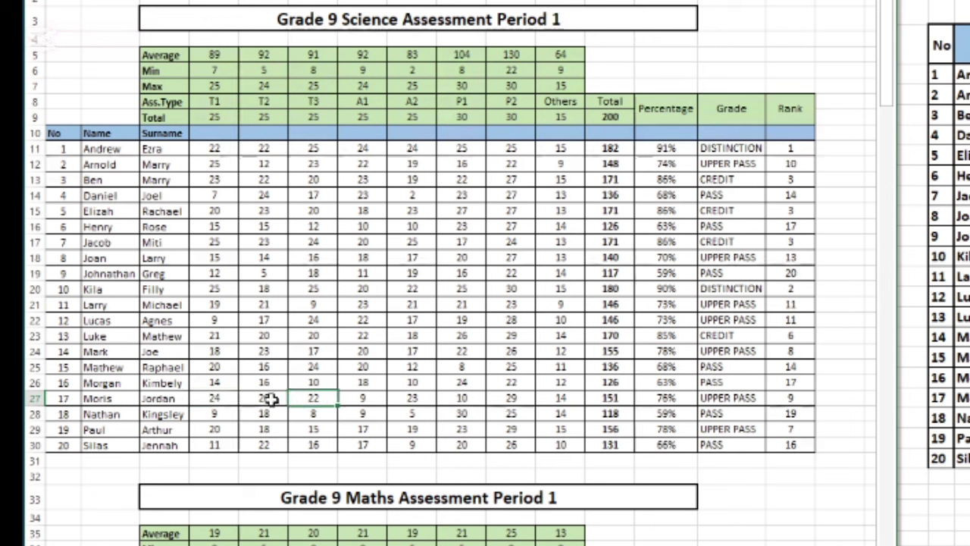
left_click(271, 398)
type("23")
left_click(350, 396)
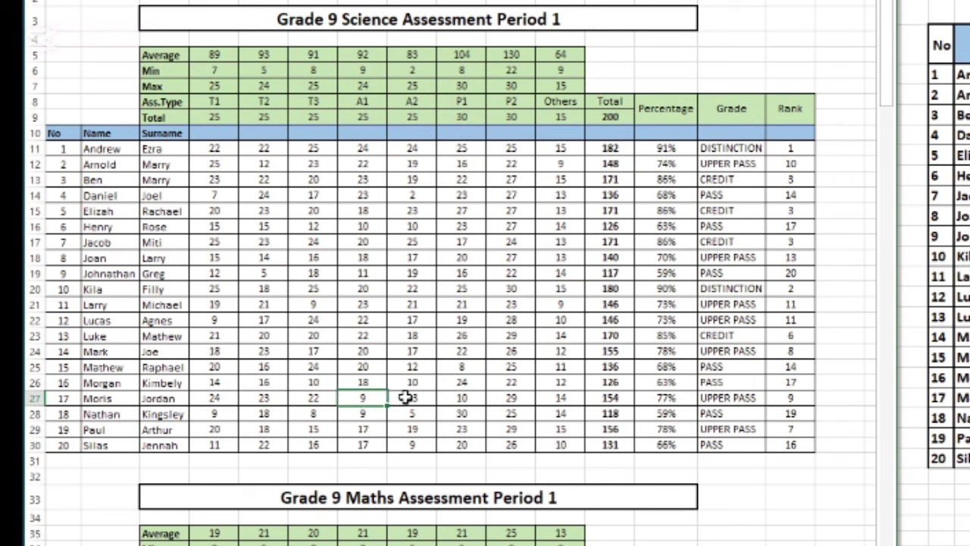
type("23")
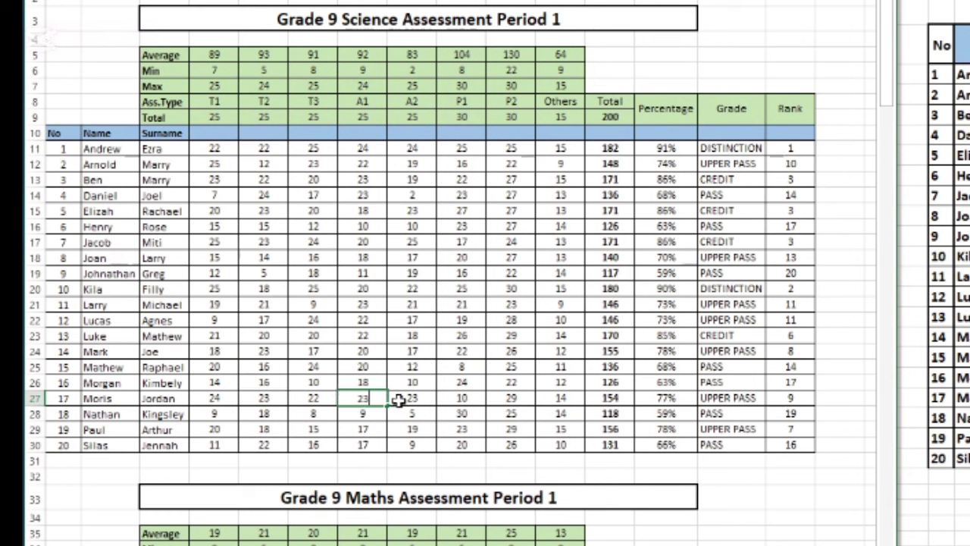
left_click(398, 397)
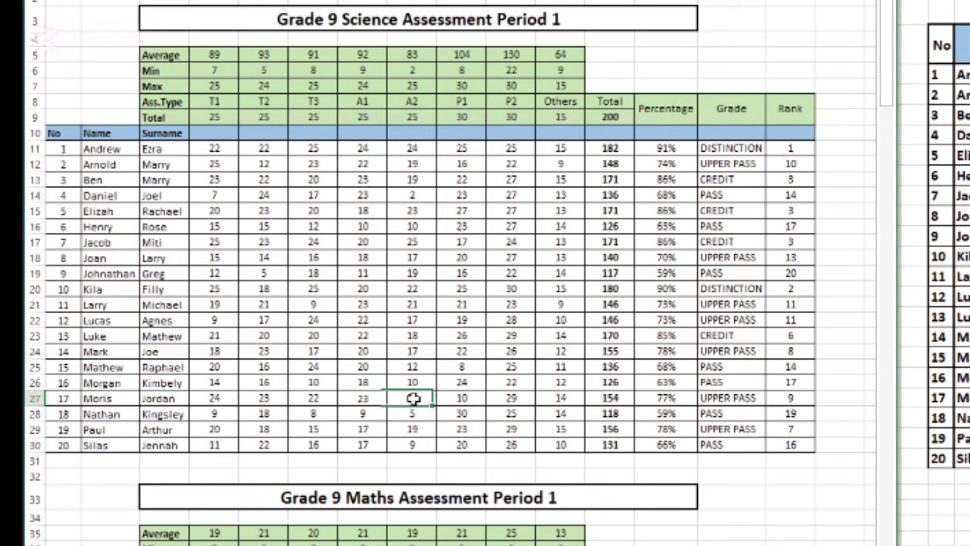
left_click(462, 398)
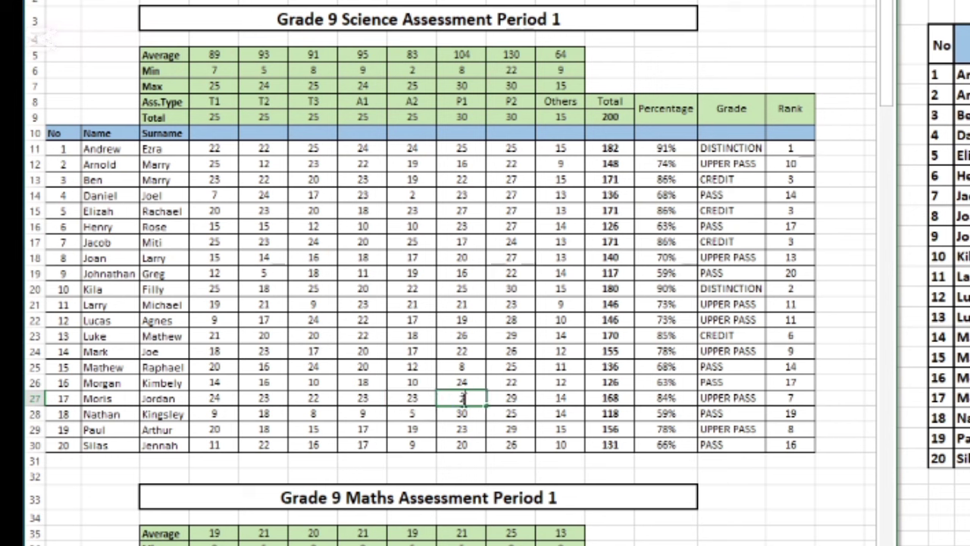
type("28")
left_click(528, 395)
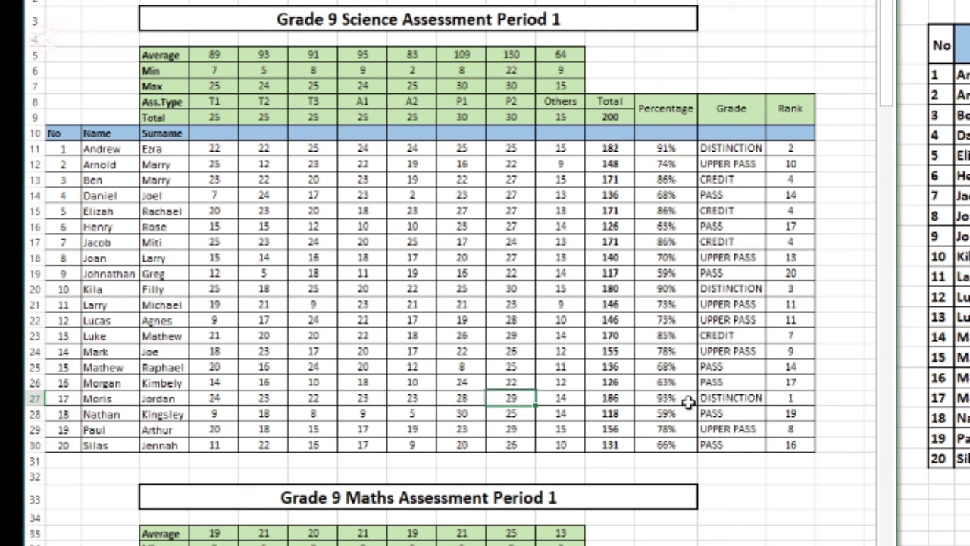